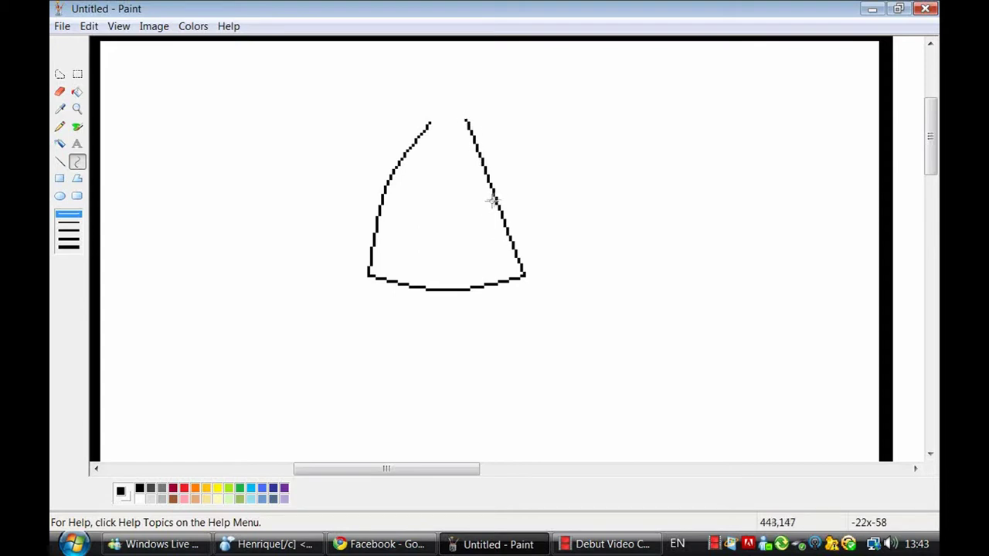
Step: Outline a helmet with a slightly curved lower edge, erasing the straight sides and redrawing them as curves bulging outward
left_click_drag(430, 118, 468, 119)
mouse_move(448, 117)
left_mouse_down()
mouse_move(446, 106)
mouse_move(364, 230)
mouse_move(367, 261)
left_mouse_up()
left_click(60, 92)
mouse_move(468, 122)
left_mouse_down()
mouse_move(497, 172)
mouse_move(523, 259)
left_mouse_up()
left_click(77, 162)
mouse_move(370, 275)
left_mouse_down()
mouse_move(433, 104)
mouse_move(413, 123)
left_mouse_up()
mouse_move(393, 182)
left_mouse_down()
mouse_move(374, 192)
mouse_move(375, 167)
left_mouse_up()
left_click(79, 162)
left_click_drag(525, 276, 509, 124)
left_click_drag(523, 177, 537, 199)
Step: Copy half of the helmet outline, flip it horizontally and place it opposite so both sides match
left_click(78, 75)
left_click_drag(282, 90, 412, 275)
key("ctrl+c")
key("ctrl+v")
right_click(612, 190)
mouse_move(172, 138)
left_mouse_down()
mouse_move(612, 190)
mouse_move(527, 201)
left_mouse_up()
left_click(656, 347)
left_click(339, 100)
left_click(69, 243)
left_click(77, 126)
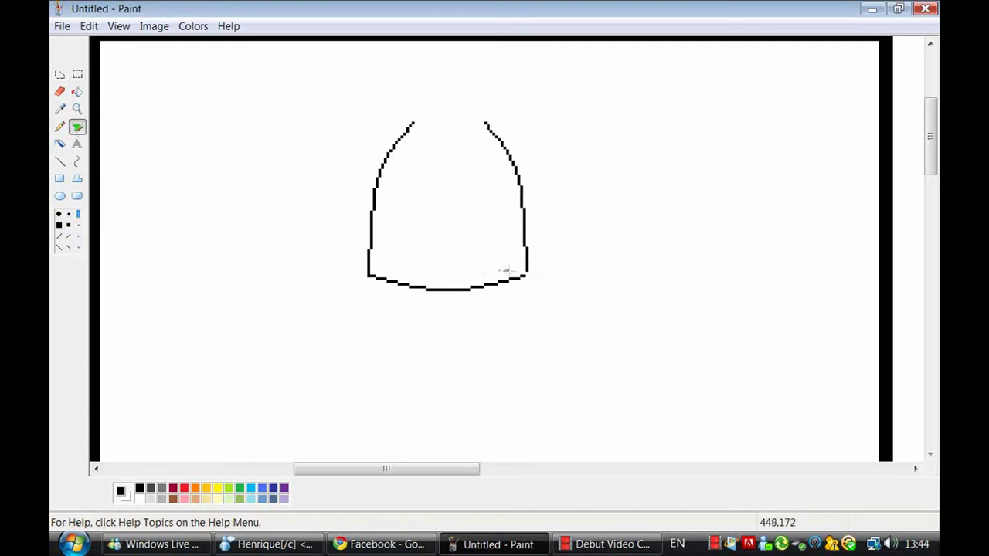
Step: Close the helmet outline with a curved dome joining the tops of the two sides
left_click(77, 162)
mouse_move(413, 123)
left_mouse_down()
mouse_move(484, 124)
mouse_move(448, 110)
left_mouse_up()
left_click(447, 109)
Step: Draw the neck below the helmet, a shoulder line, and the inner contour of the arm bending upward
left_click_drag(930, 142, 930, 154)
scroll(930, 153, "down", 3)
left_click(60, 161)
mouse_move(407, 133)
left_mouse_down()
mouse_move(407, 155)
mouse_move(326, 159)
left_mouse_up()
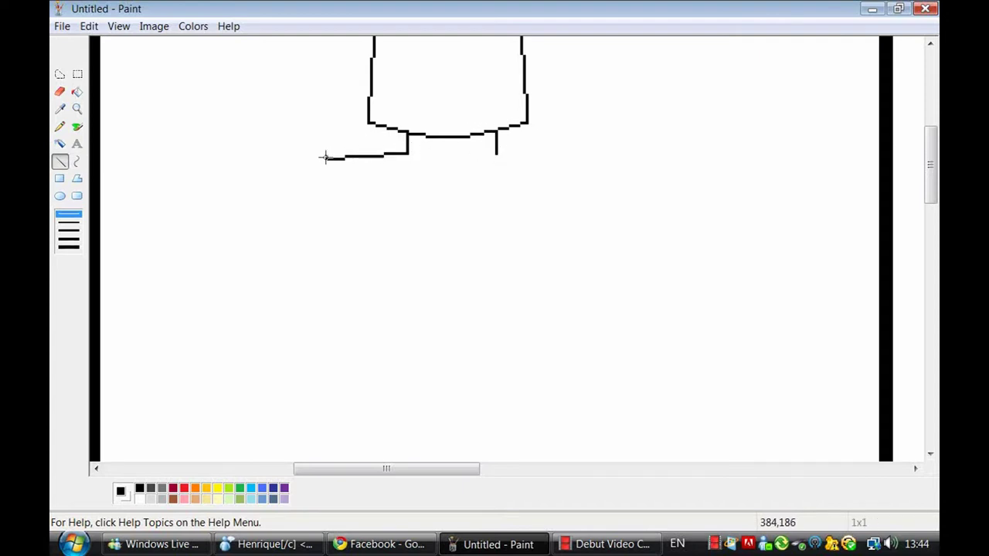
left_click_drag(275, 204, 249, 185)
left_click_drag(249, 184, 244, 159)
left_click_drag(244, 159, 248, 114)
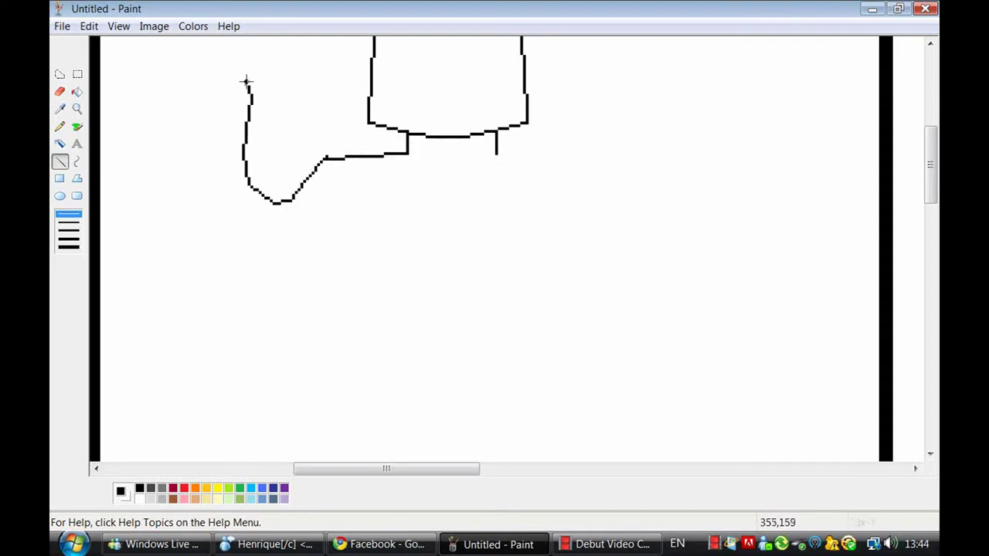
Step: Draw a fist gripping a sword hilt with a crossguard, and the two blade edges running to the helmet
scroll(231, 251, "up", 6)
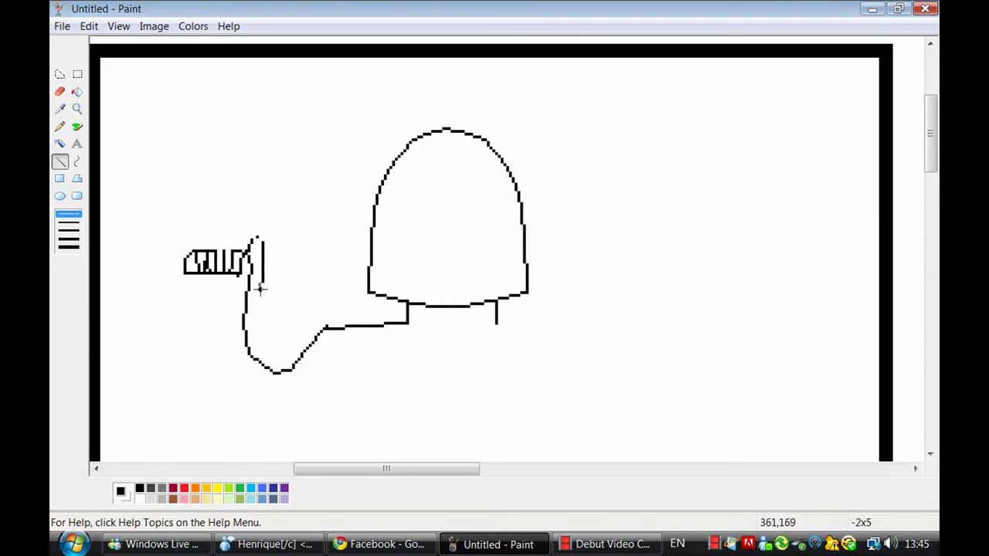
left_click_drag(255, 234, 367, 243)
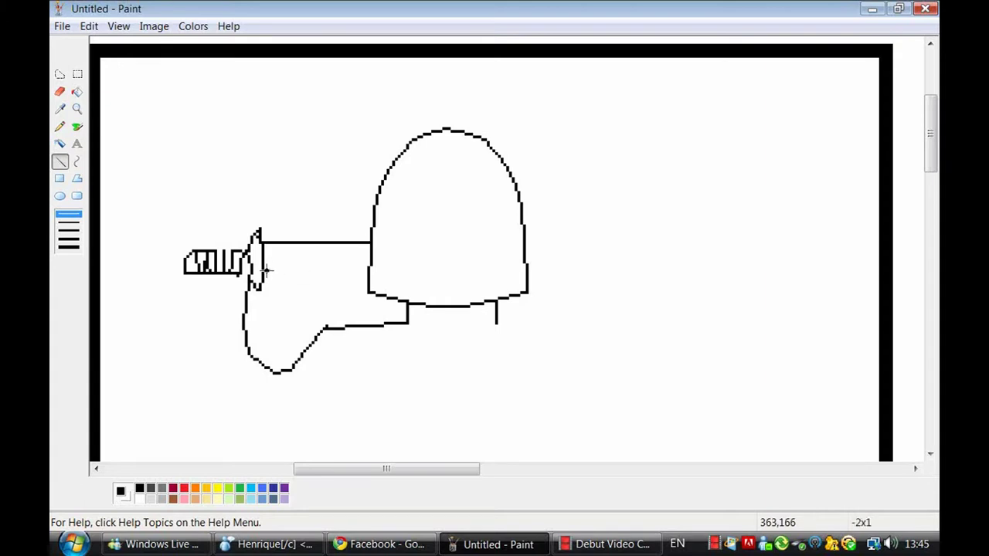
mouse_move(266, 270)
left_mouse_down()
mouse_move(367, 270)
mouse_move(527, 243)
left_mouse_up()
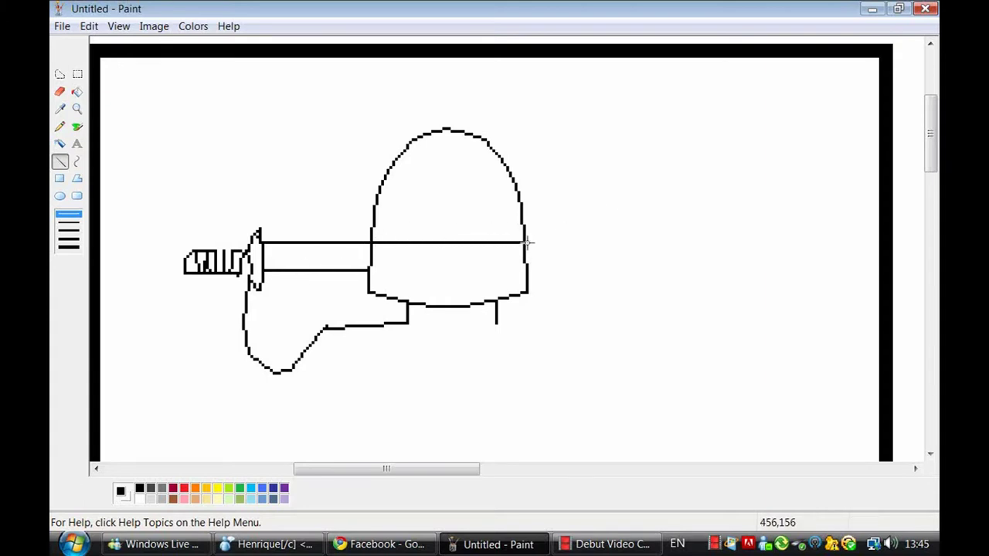
Step: Continue the sword blade beyond the far side of the helmet and finish it with a pointed tip
key("ctrl+z")
left_click(527, 242)
mouse_move(368, 270)
left_mouse_down()
mouse_move(527, 271)
mouse_move(641, 242)
left_mouse_up()
key("ctrl+z")
left_click_drag(641, 242, 672, 249)
left_click_drag(528, 270, 630, 269)
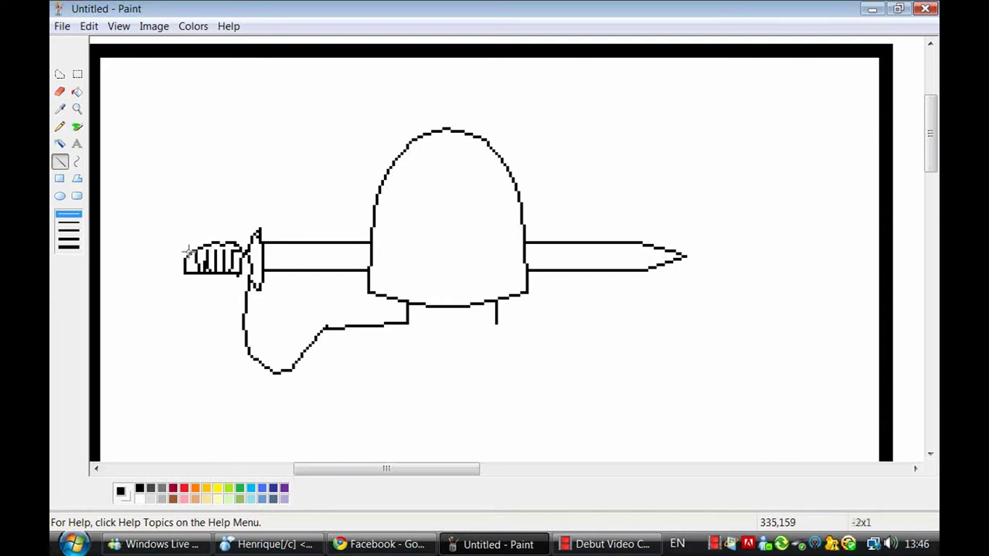
Step: Draw the outer contour of the raised sword arm from the fist around the elbow to the armpit
left_click(76, 160)
left_click(59, 160)
mouse_move(201, 275)
left_mouse_down()
mouse_move(198, 319)
mouse_move(216, 397)
mouse_move(314, 419)
mouse_move(343, 397)
left_mouse_up()
Step: Erase the straight shoulder line of the sword arm and redraw it as a smooth curve up to the neck
left_click(59, 92)
left_click_drag(332, 316, 394, 330)
left_click(78, 162)
mouse_move(318, 335)
left_mouse_down()
mouse_move(403, 323)
mouse_move(363, 314)
left_mouse_up()
left_click(406, 324)
left_click(60, 161)
left_click(407, 324)
Step: Draw the opposite shoulder from the neck and the outer edge of its arm slanting downward
left_click_drag(927, 158, 927, 175)
left_click_drag(496, 211, 589, 219)
left_click_drag(589, 218, 630, 309)
left_click_drag(589, 217, 591, 218)
Step: Draw a large shield at the end of the lowered arm, with a curved top edge and curved sides meeting at the base
left_click(78, 161)
left_click_drag(496, 320, 738, 285)
left_click_drag(615, 300, 629, 312)
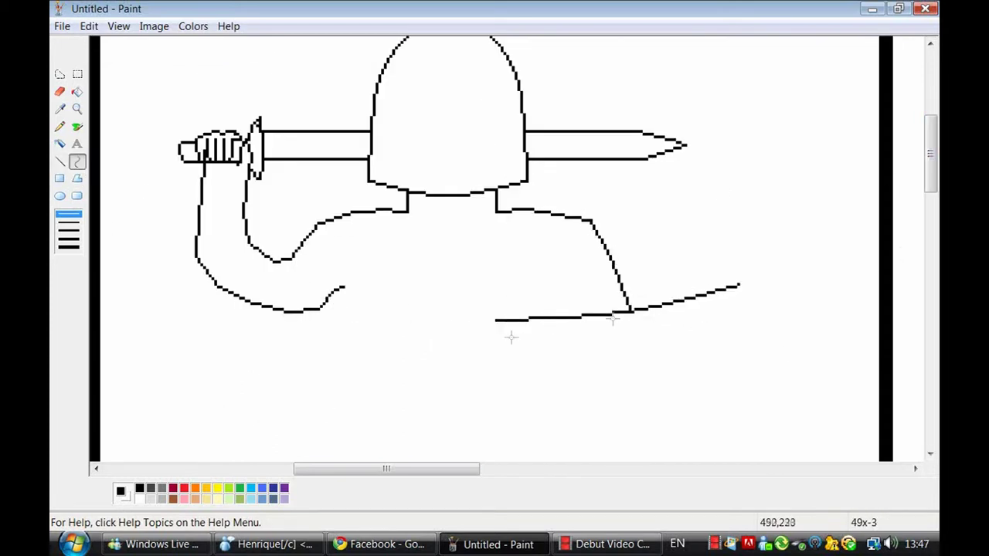
scroll(744, 69, "down", 5)
left_click_drag(739, 74, 703, 306)
left_click_drag(751, 178, 757, 219)
left_click_drag(495, 109, 665, 309)
left_click_drag(553, 255, 507, 249)
left_click_drag(693, 306, 694, 318)
Step: Draw the inner edge of the shield arm and outline the torso down to a slightly curved waistline
left_click_drag(929, 173, 930, 155)
left_click(61, 162)
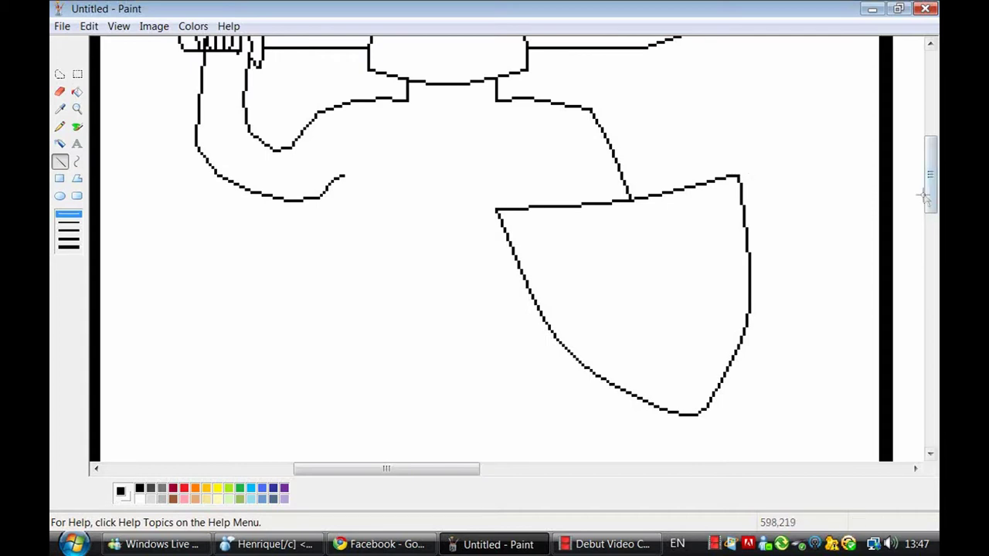
scroll(924, 197, "up", 2)
left_click_drag(580, 284, 563, 257)
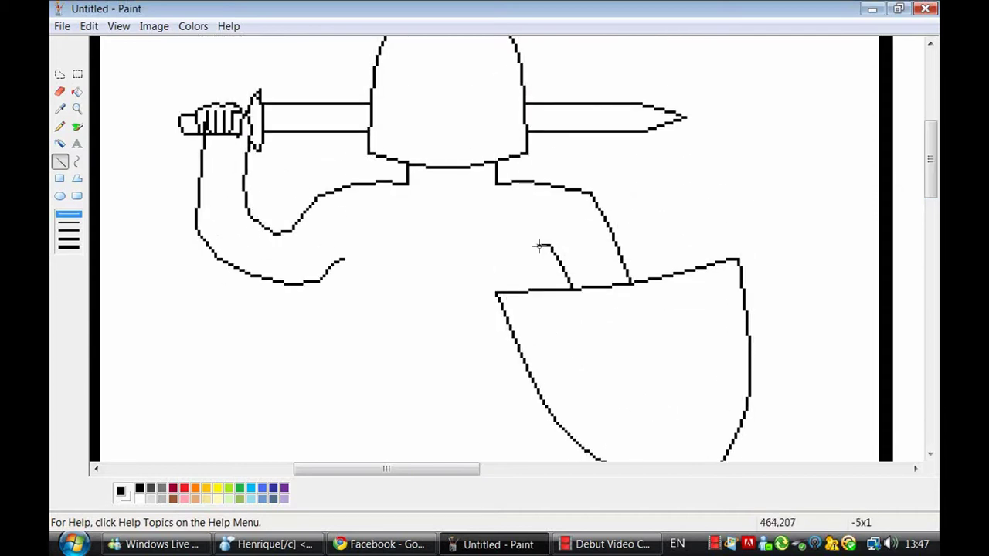
scroll(391, 259, "down", 2)
mouse_move(342, 154)
left_mouse_down()
mouse_move(329, 213)
mouse_move(324, 377)
mouse_move(471, 392)
mouse_move(592, 377)
left_mouse_up()
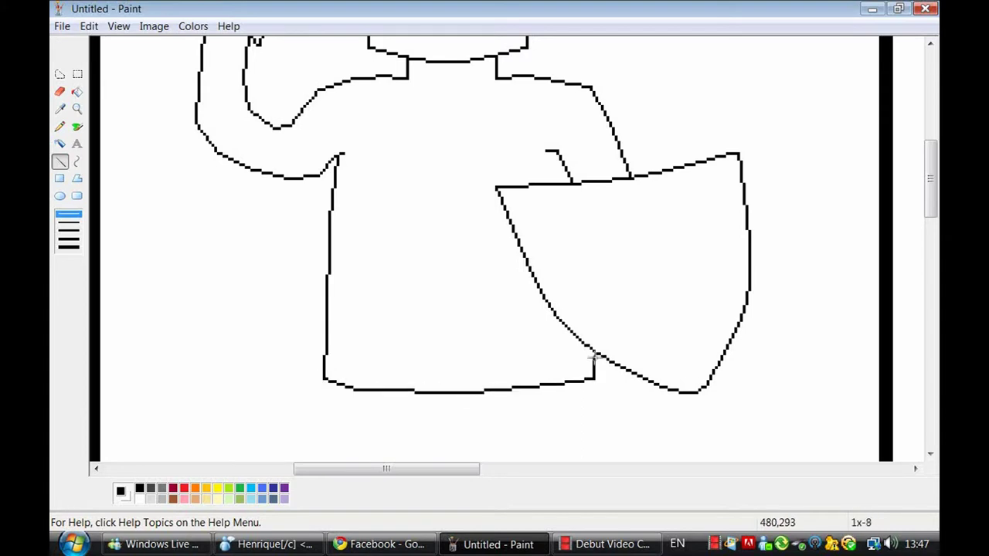
Step: Outline one leg below the sword-arm side of the waist, including the foot and the inner edge up to the crotch
scroll(327, 165, "down", 6)
mouse_move(324, 64)
left_mouse_down()
mouse_move(317, 427)
mouse_move(266, 423)
mouse_move(305, 452)
left_mouse_up()
left_click_drag(305, 453, 347, 451)
left_click_drag(347, 451, 352, 448)
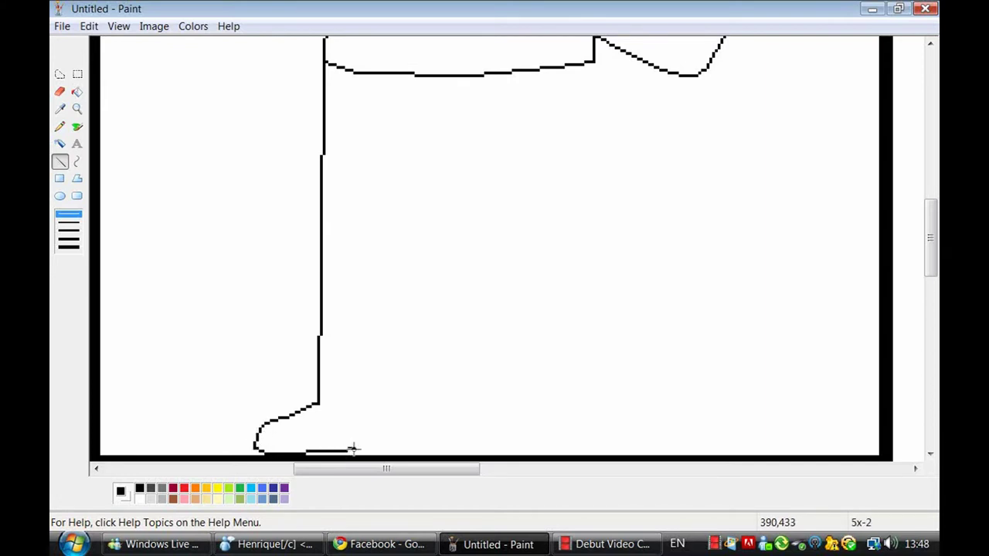
left_click_drag(371, 399, 427, 139)
Step: Copy the finished leg, flip it horizontally and position it under the shield side of the waist
left_click(77, 75)
mouse_move(280, 66)
left_mouse_down()
mouse_move(347, 113)
mouse_move(427, 453)
left_mouse_up()
left_click_drag(225, 61, 428, 453)
left_click_drag(344, 300, 695, 301)
key("ctrl+r")
left_click(332, 99)
left_click_drag(680, 224, 594, 227)
Step: Clean up the doubled stretch of the waistline above the mirrored leg
left_click(60, 92)
left_click(69, 214)
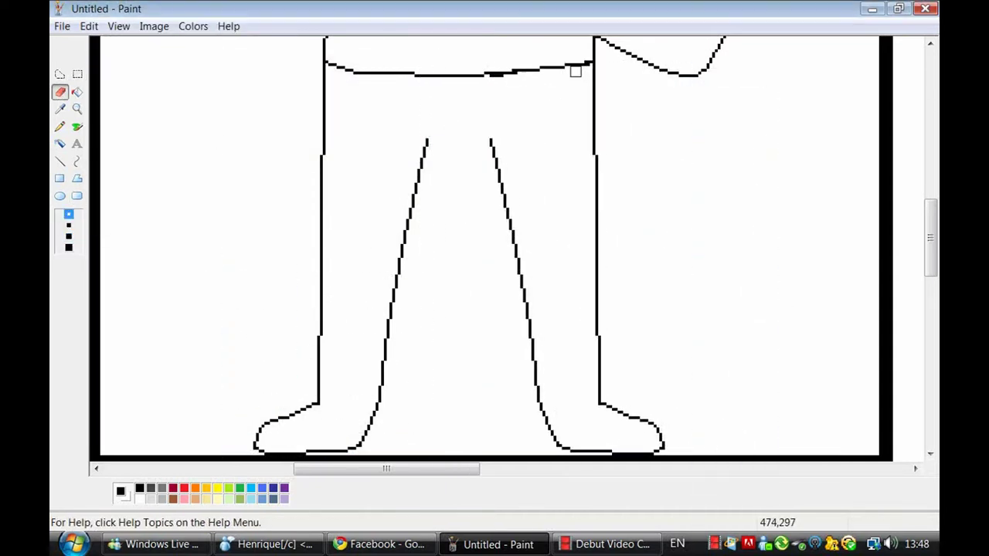
left_click(77, 127)
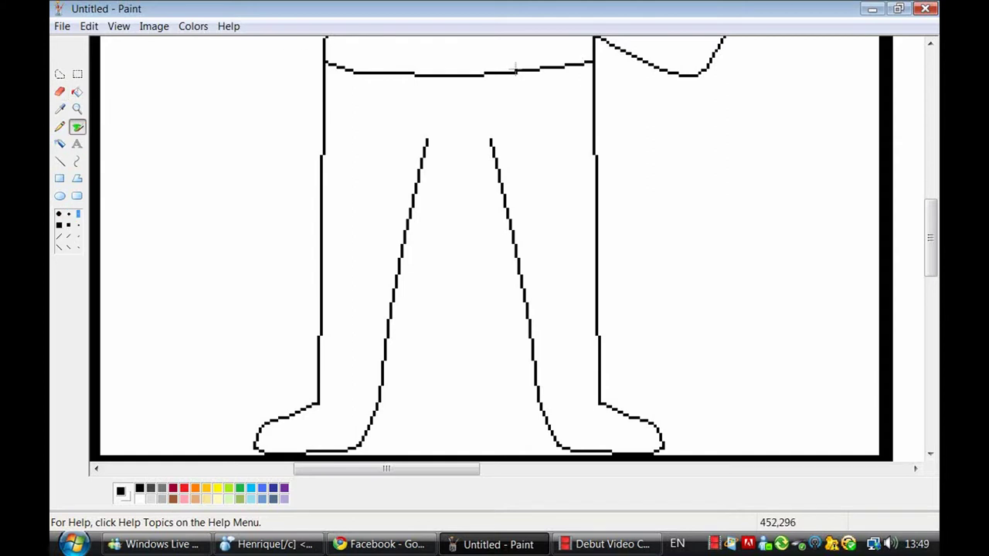
left_click(61, 162)
key("ctrl+z")
left_click_drag(428, 139, 436, 115)
left_click_drag(436, 115, 451, 106)
mouse_move(452, 106)
left_mouse_down()
mouse_move(480, 114)
mouse_move(490, 140)
left_mouse_up()
key("ctrl+z")
key("ctrl+z")
key("ctrl+z")
key("ctrl+z")
Step: Join the tops of the two inner leg edges with a shallow, nearly flat crotch line
left_click_drag(428, 139, 465, 133)
left_click_drag(465, 132, 491, 138)
Step: Draw an empty rectangle above the sword tip as a colour swatch and copy it for reuse
scroll(335, 142, "up", 6)
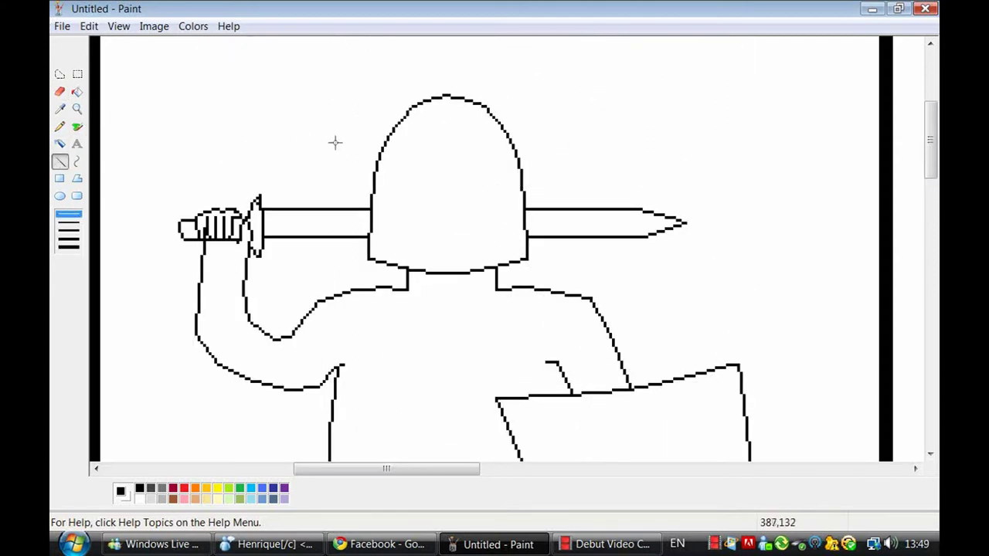
left_click(60, 178)
left_click_drag(688, 156, 835, 262)
left_click(77, 74)
left_click_drag(683, 149, 844, 269)
key("ctrl+x")
key("ctrl+z")
key("ctrl+v")
left_click_drag(187, 90, 789, 309)
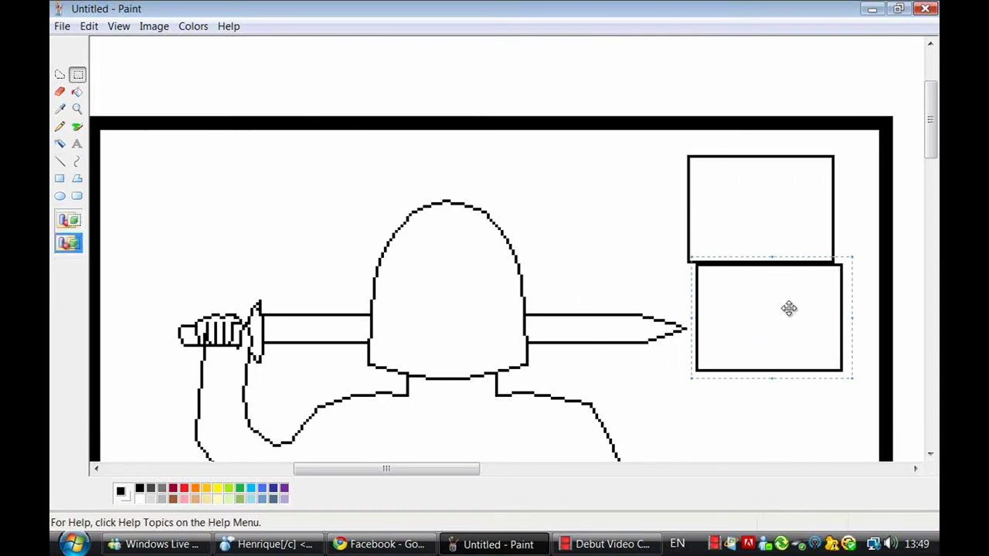
key("ctrl+z")
key("ctrl+z")
Step: Paste copies of the rectangle and stack them into a column of three adjoining swatches beside the helmet
key("ctrl+v")
left_click_drag(168, 68, 783, 171)
key("ctrl+v")
left_click_drag(215, 98, 826, 318)
scroll(729, 286, "down", 3)
key("ctrl+v")
Step: Fill the three swatches with light grey on top, medium grey in the middle and dark grey below
left_click(76, 93)
left_click(162, 490)
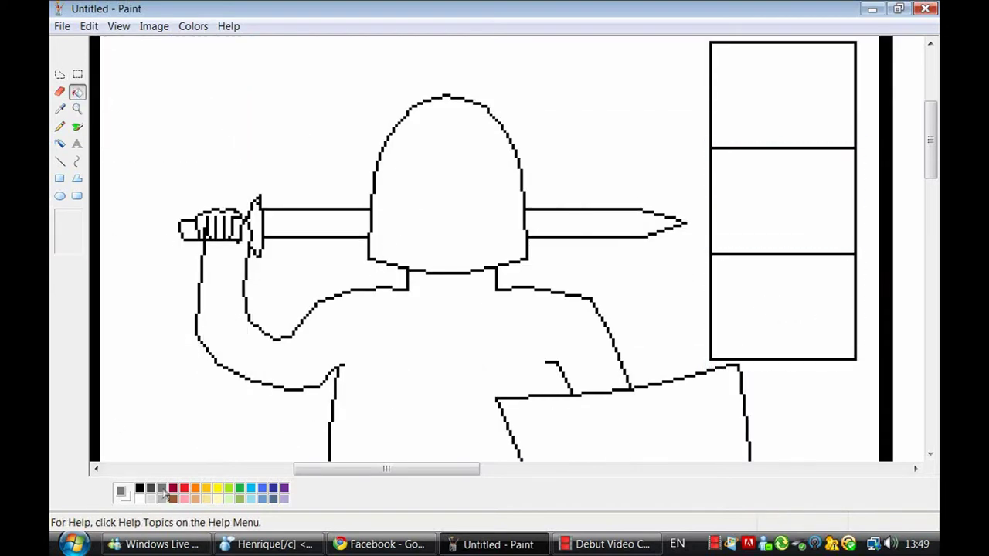
left_click(788, 209)
left_click(150, 489)
left_click(784, 309)
left_click(161, 499)
left_click(782, 95)
Step: Fill the helmet and the body with the medium grey of the middle swatch
scroll(346, 304, "up", 3)
left_click(61, 109)
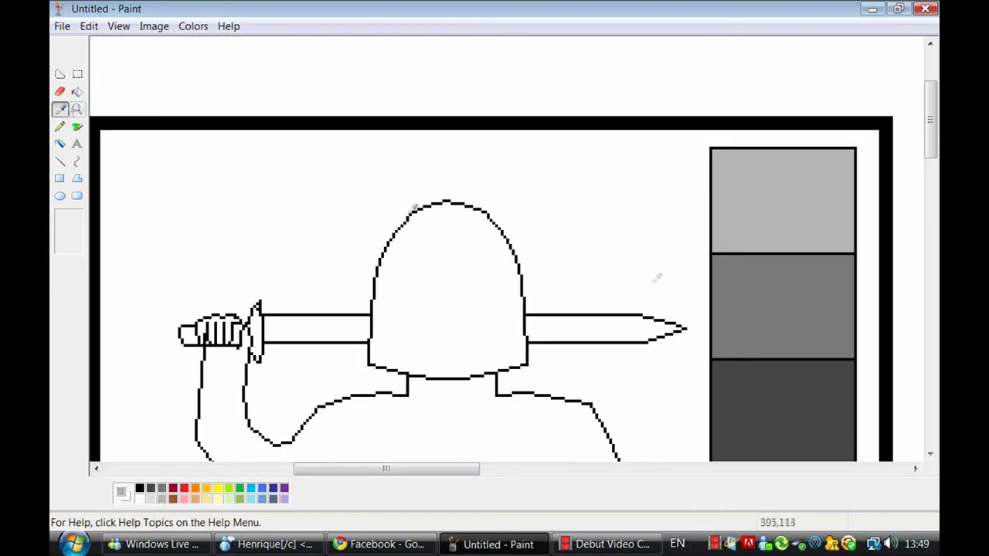
left_click(456, 302)
scroll(440, 316, "down", 3)
left_click(423, 335)
scroll(406, 312, "up", 2)
scroll(51, 273, "down", 2)
Step: Sample the light grey of the top swatch and fill the helmet and body with it
left_click(61, 109)
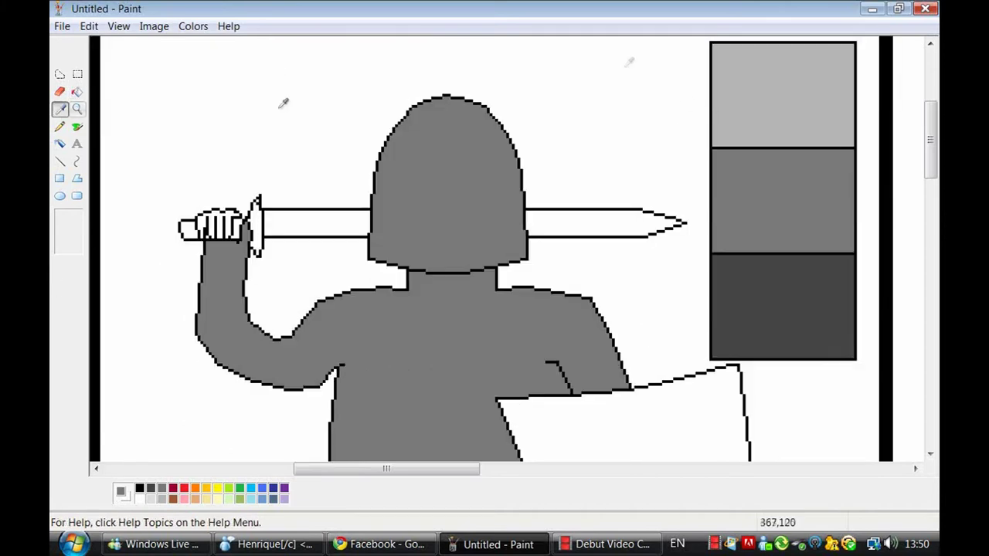
left_click(753, 109)
left_click(463, 205)
left_click(432, 335)
Step: Recolour the swatches to very light grey on top, light grey in the middle and medium grey below
scroll(463, 332, "up", 2)
left_click(726, 307)
left_click(782, 410)
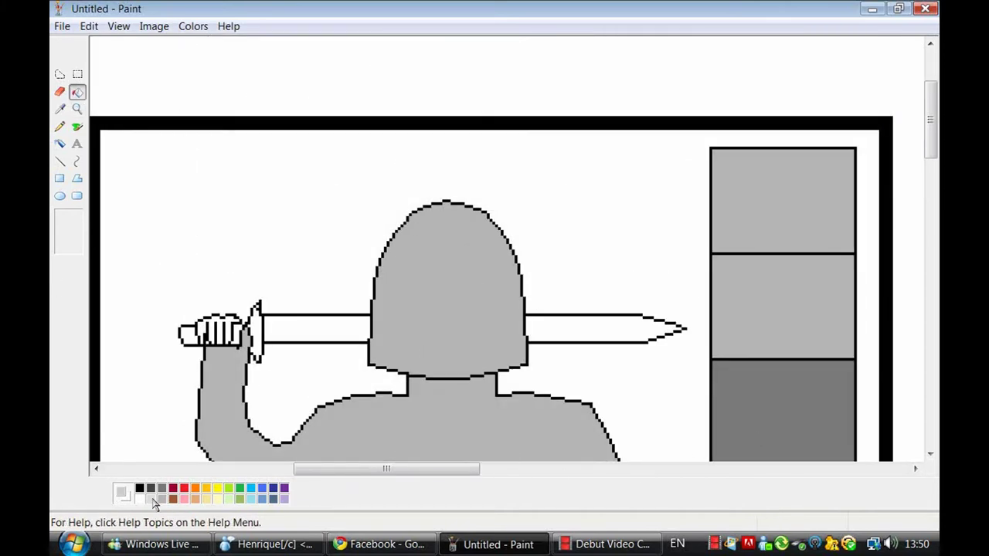
left_click(153, 498)
left_click(783, 201)
Step: Draw a narrow black vertical slit from the helmet's lower edge up to eye level
left_click(59, 161)
left_click(139, 488)
left_click_drag(435, 377, 441, 312)
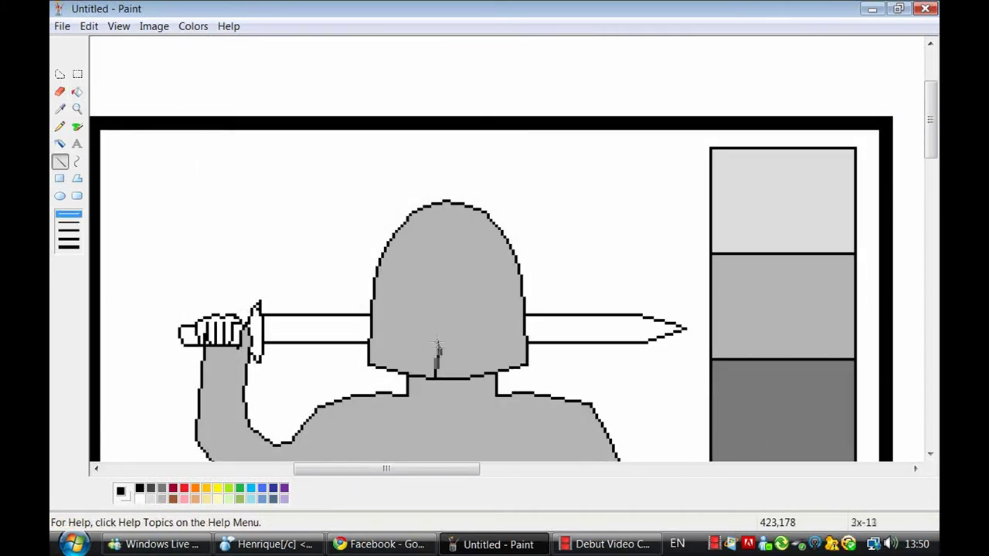
mouse_move(457, 377)
left_mouse_down()
mouse_move(449, 312)
mouse_move(485, 307)
left_mouse_up()
left_click_drag(485, 307, 487, 296)
left_click_drag(488, 295, 419, 291)
key("ctrl+z")
left_click_drag(488, 293, 414, 292)
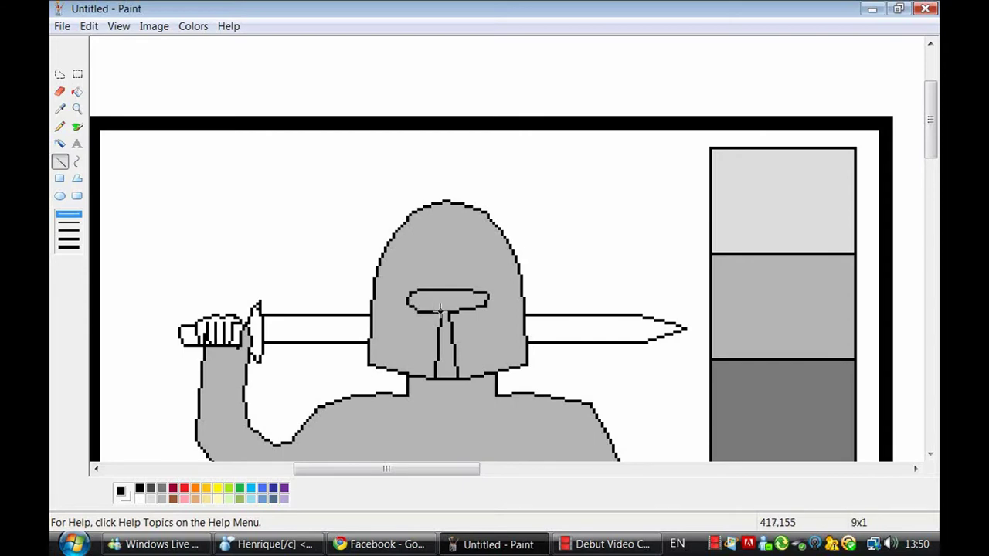
key("ctrl+z")
key("ctrl+z")
key("ctrl+z")
key("ctrl+z")
key("ctrl+z")
key("ctrl+z")
Step: Draw a thin curved eye slit across the helmet and join its lower edge to the vertical slit
left_click(77, 161)
left_click_drag(485, 306, 416, 302)
left_click_drag(446, 300, 427, 294)
left_click(59, 161)
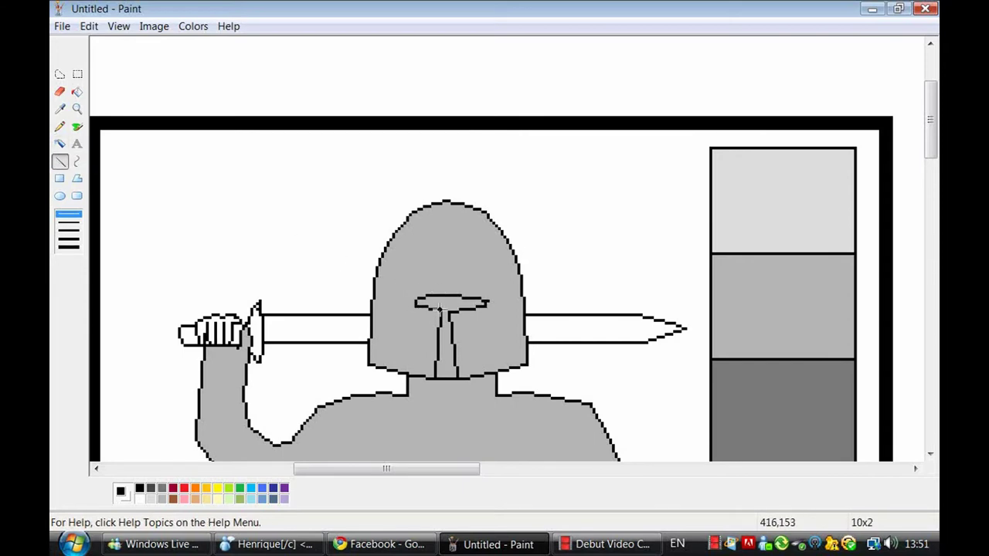
left_click_drag(417, 311, 443, 312)
Step: Fill the T-shaped visor opening with dark grey and extend the eye slit outward into a point
left_click(77, 92)
left_click(152, 489)
left_click(444, 306)
scroll(412, 353, "down", 1)
scroll(413, 353, "up", 1)
left_click(60, 162)
left_click_drag(415, 299, 389, 305)
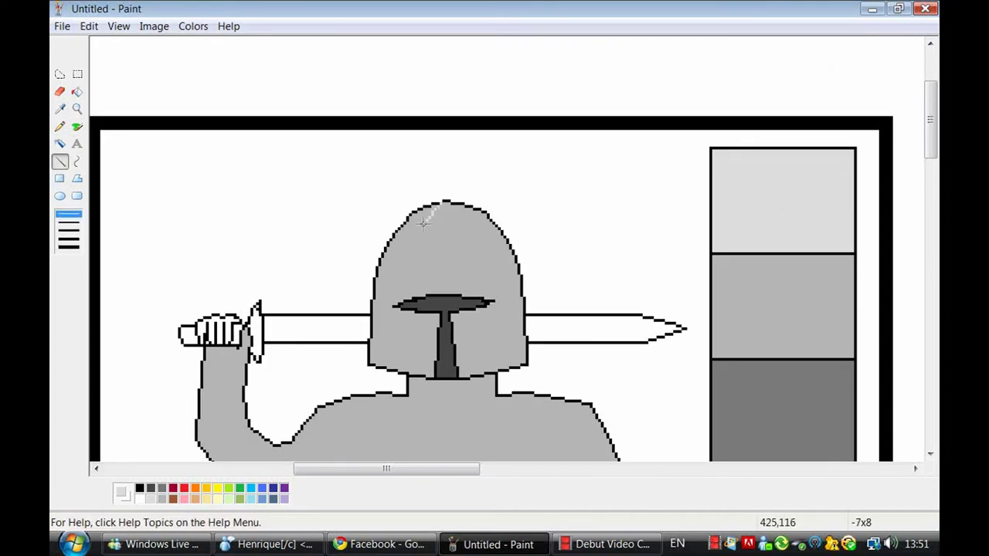
Step: Draw a very light grey line just inside the helmet's left edge and fill the strip as a highlight
mouse_move(441, 203)
left_mouse_down()
mouse_move(398, 239)
mouse_move(377, 332)
left_mouse_up()
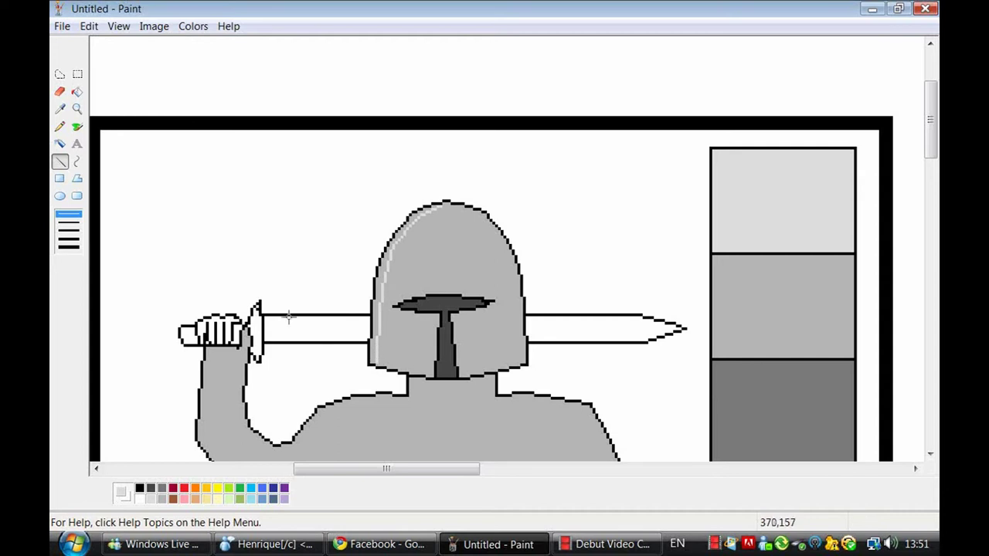
left_click(76, 91)
left_click(432, 207)
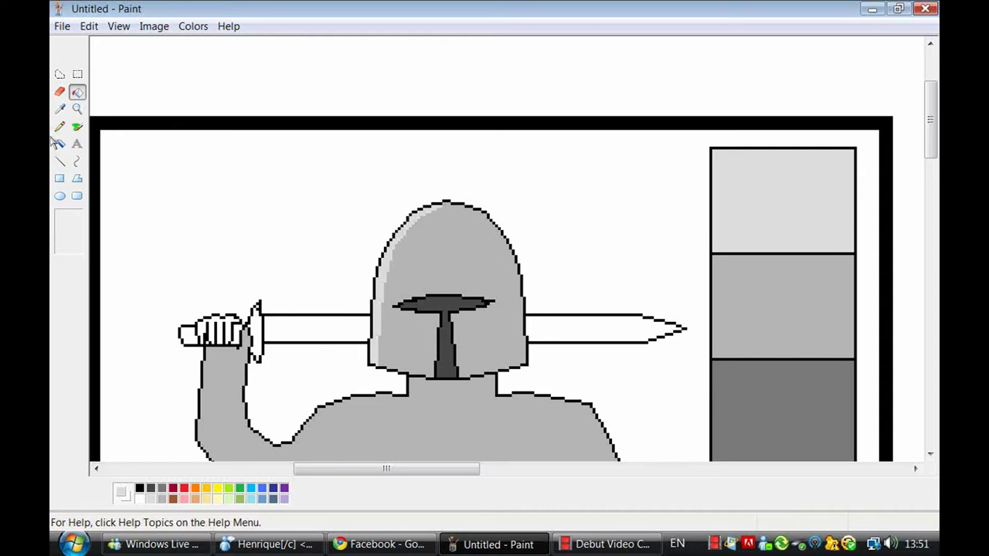
Step: Draw a very light grey line along the raised arm's outer edge and fill the strip as a highlight
left_click(60, 161)
scroll(70, 171, "down", 3)
left_click_drag(209, 242, 207, 312)
mouse_move(207, 312)
left_mouse_down()
mouse_move(204, 336)
mouse_move(218, 359)
left_mouse_up()
left_click_drag(218, 360, 282, 381)
left_click_drag(281, 380, 319, 387)
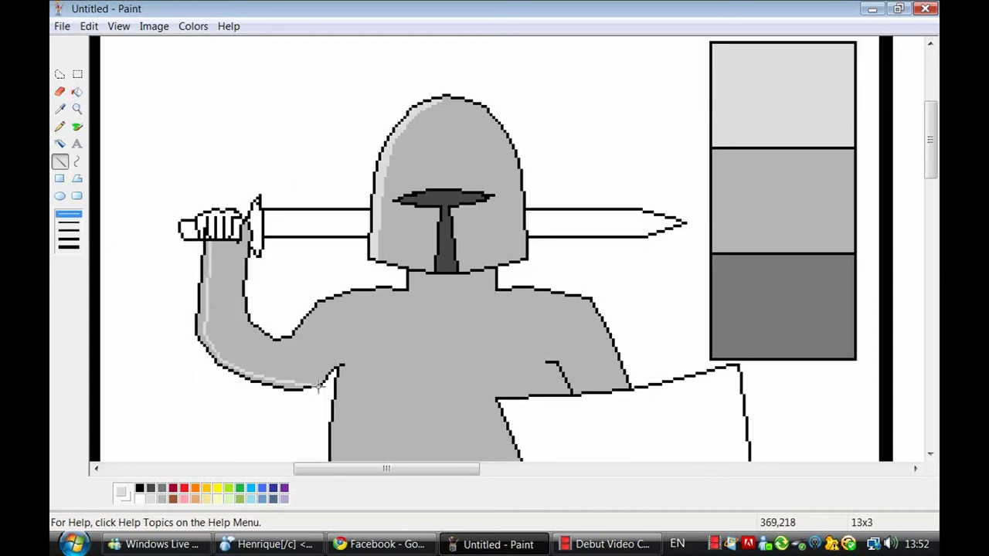
left_click(76, 91)
left_click(230, 362)
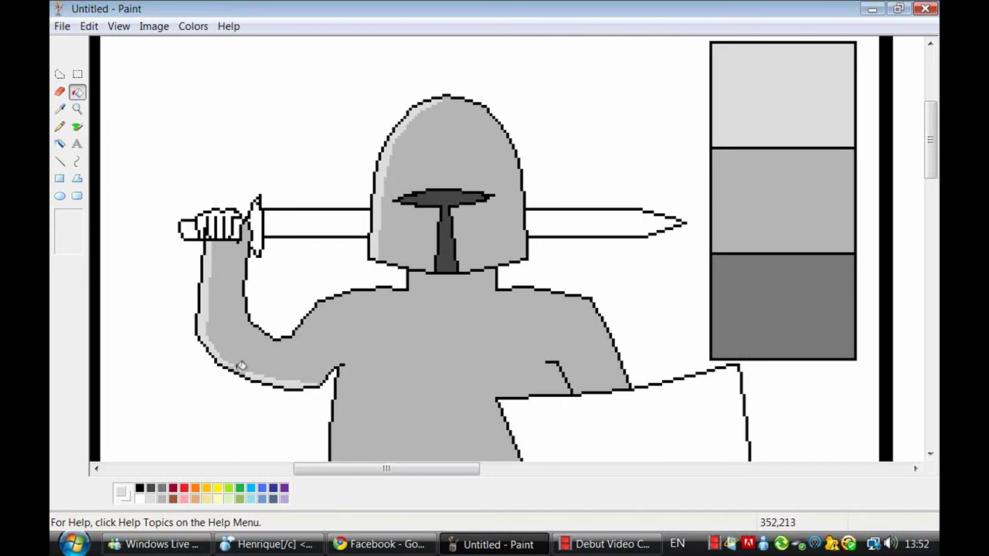
Step: Add a very light grey highlight strip down the left edge of the torso, the left leg and its foot
left_click(60, 160)
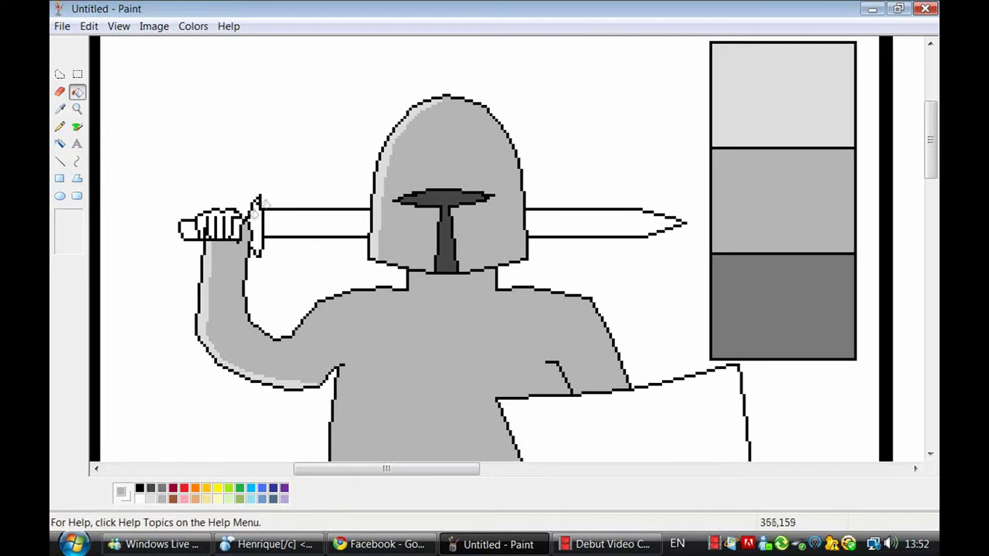
scroll(193, 258, "down", 5)
left_click_drag(341, 156, 334, 328)
scroll(312, 376, "down", 5)
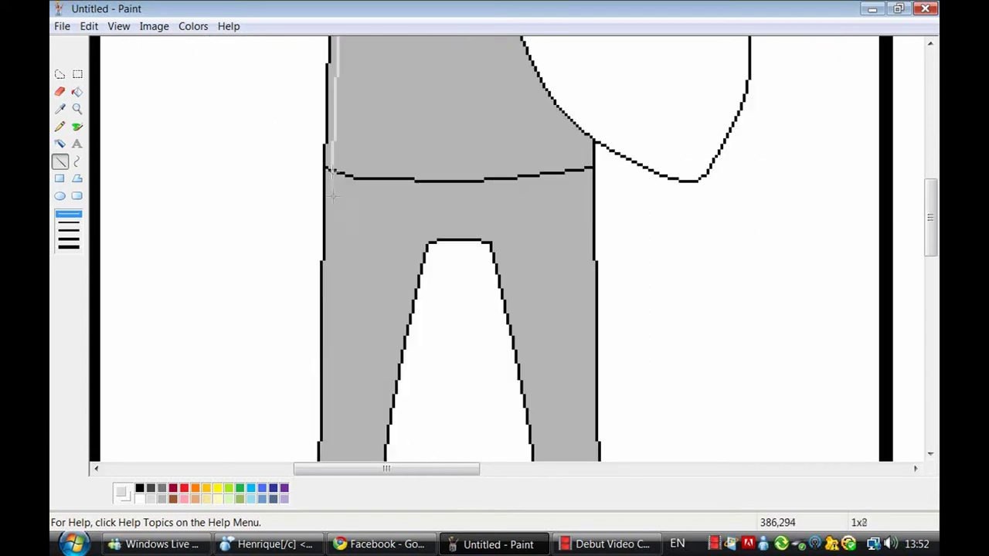
left_click_drag(331, 173, 328, 344)
scroll(328, 241, "down", 2)
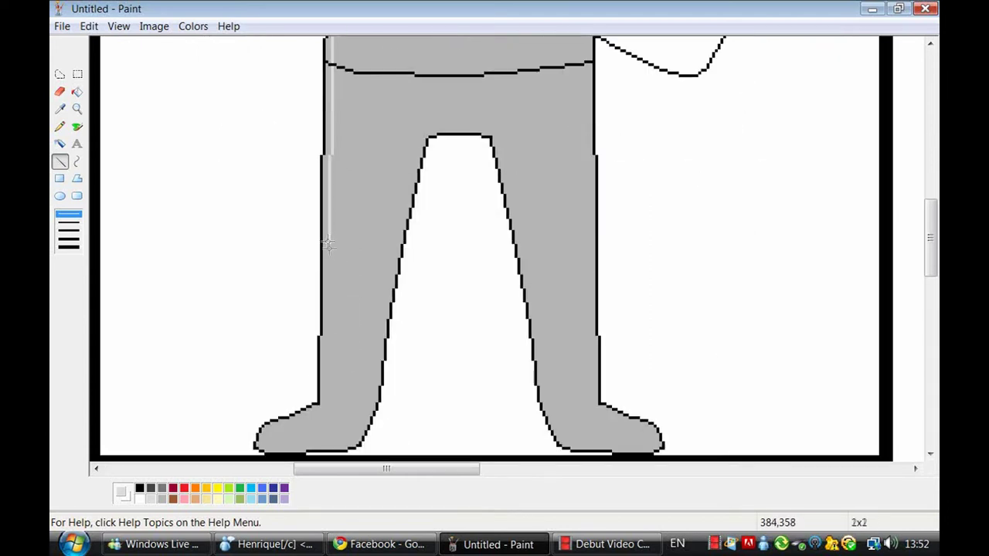
left_click_drag(329, 265, 324, 417)
left_click_drag(320, 417, 271, 433)
left_click_drag(271, 433, 258, 448)
left_click(78, 92)
left_click(328, 139)
left_click(328, 54)
Step: Add a very light grey highlight strip along the right leg's inner edge, from the crotch to the foot
left_click(60, 109)
left_click(415, 201)
left_click(77, 127)
left_click(59, 161)
left_click_drag(499, 138, 544, 385)
right_click(763, 544)
mouse_move(718, 442)
left_click(800, 493)
left_click(77, 92)
left_click(509, 195)
Step: Outline and fill a very light grey highlight along the shield arm's inner edge, above the shield
scroll(330, 204, "up", 4)
left_click(60, 161)
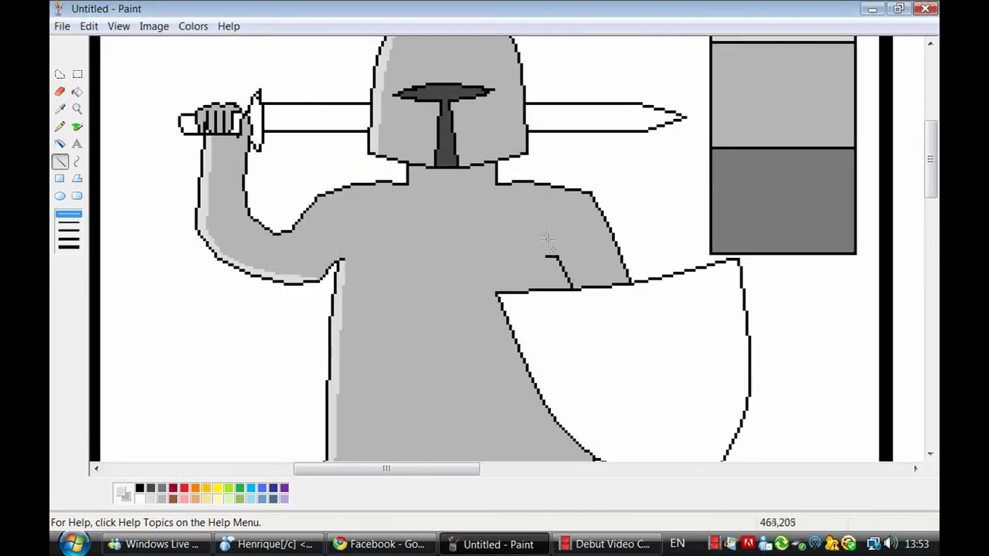
left_click(77, 92)
left_click(571, 275)
left_click(77, 126)
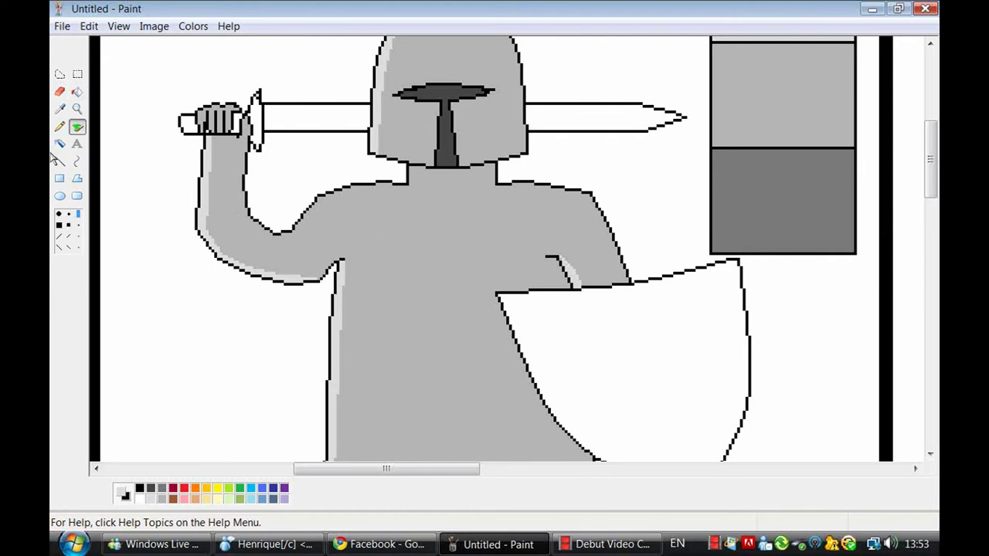
Step: Draw a medium grey line inside the helmet's right edge and fill the strip as a shadow
scroll(56, 158, "up", 3)
left_click(60, 162)
left_click_drag(496, 132, 515, 181)
left_click_drag(514, 181, 518, 255)
left_click(77, 92)
left_click(509, 150)
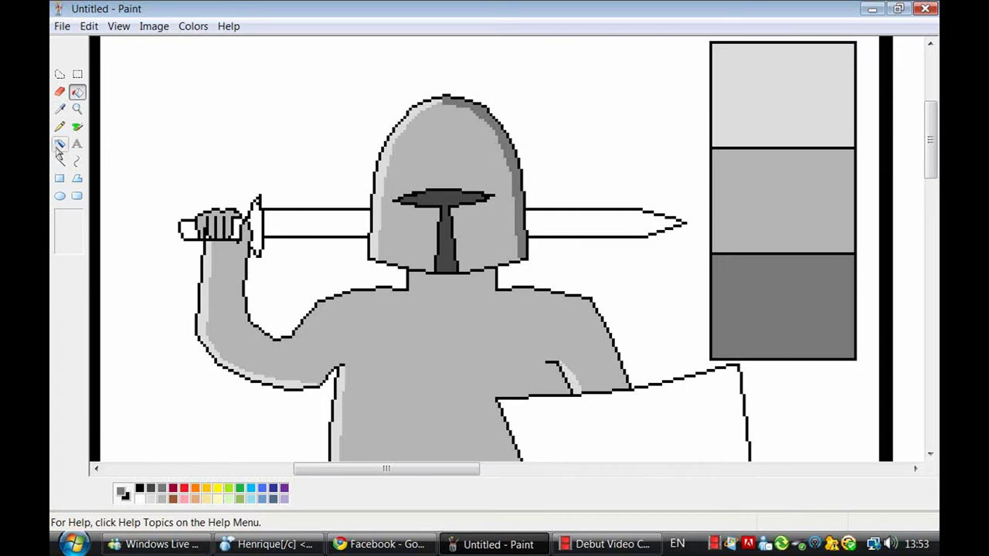
Step: Add a medium grey shadow strip along the right shoulder and the outer edge of the shield arm
left_click(60, 161)
scroll(460, 176, "down", 3)
left_click_drag(497, 187, 575, 199)
mouse_move(575, 198)
left_mouse_down()
mouse_move(601, 221)
mouse_move(618, 269)
left_mouse_up()
left_click(77, 92)
left_click(593, 204)
left_click(616, 245)
left_click(607, 225)
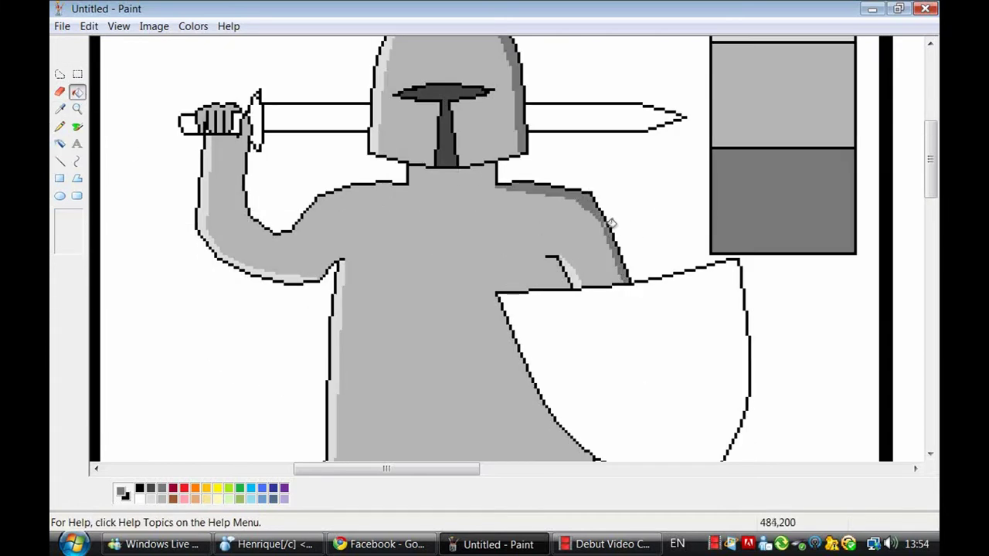
Step: Shade the torso's right edge medium grey at the waist below the shield and beneath the shield arm's armpit
left_click(58, 159)
scroll(209, 186, "down", 3)
scroll(583, 201, "up", 1)
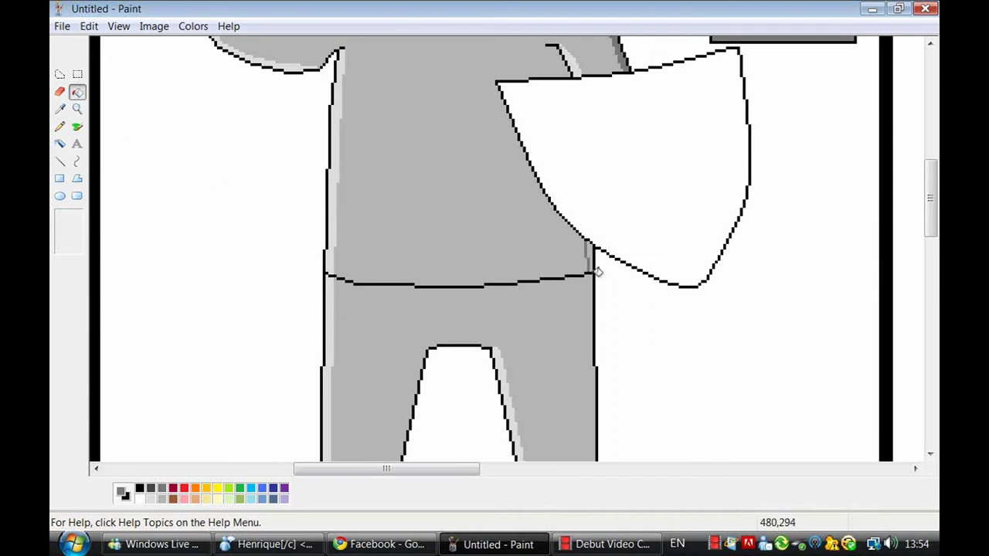
scroll(61, 162, "up", 3)
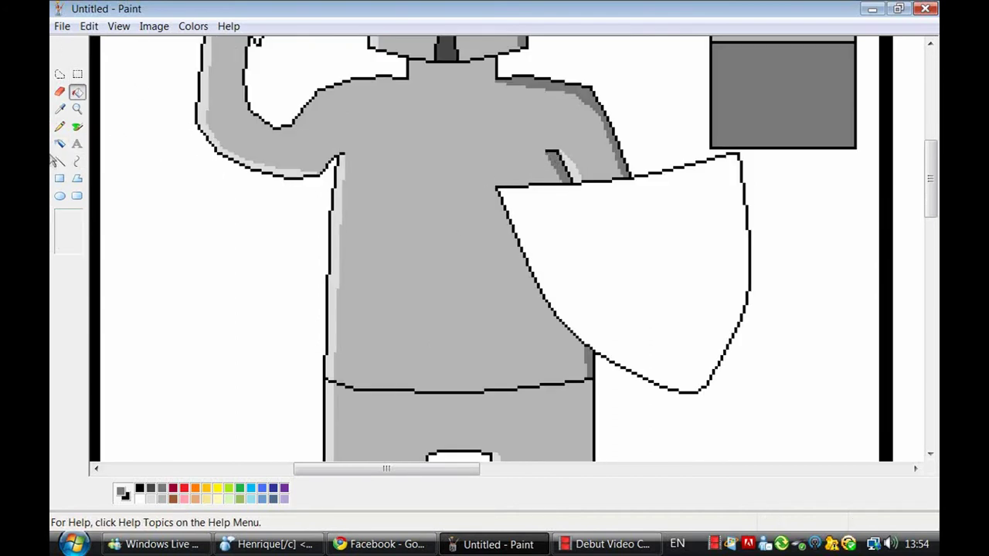
Step: Add a medium grey shadow strip down the right leg's outer edge and over the top of its foot
scroll(572, 116, "down", 9)
left_click_drag(594, 60, 594, 421)
left_click_drag(595, 406, 627, 419)
left_click(77, 91)
left_click(593, 378)
left_click(641, 430)
left_click(77, 127)
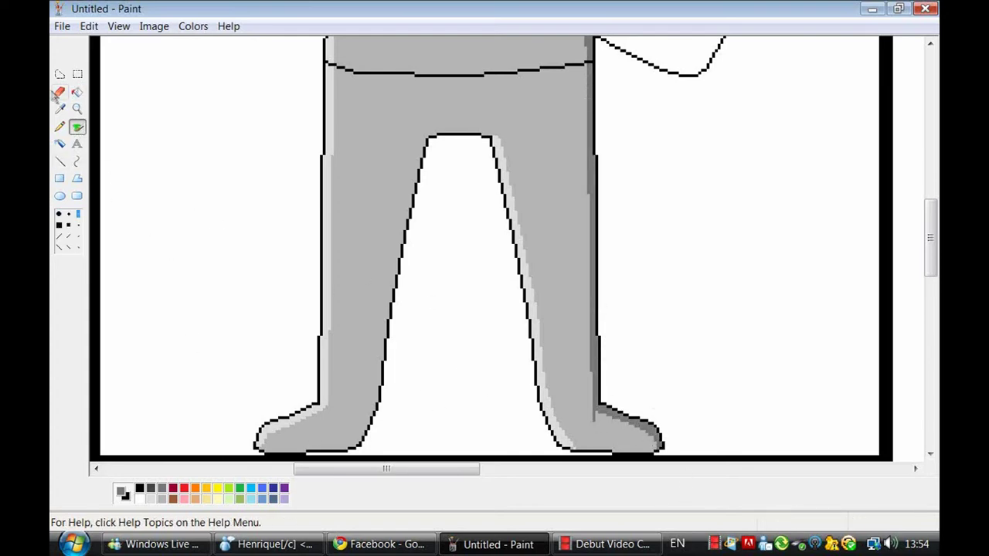
Step: Shade the fingers of the sword hand with medium grey lines
scroll(595, 415, "up", 5)
left_click(60, 161)
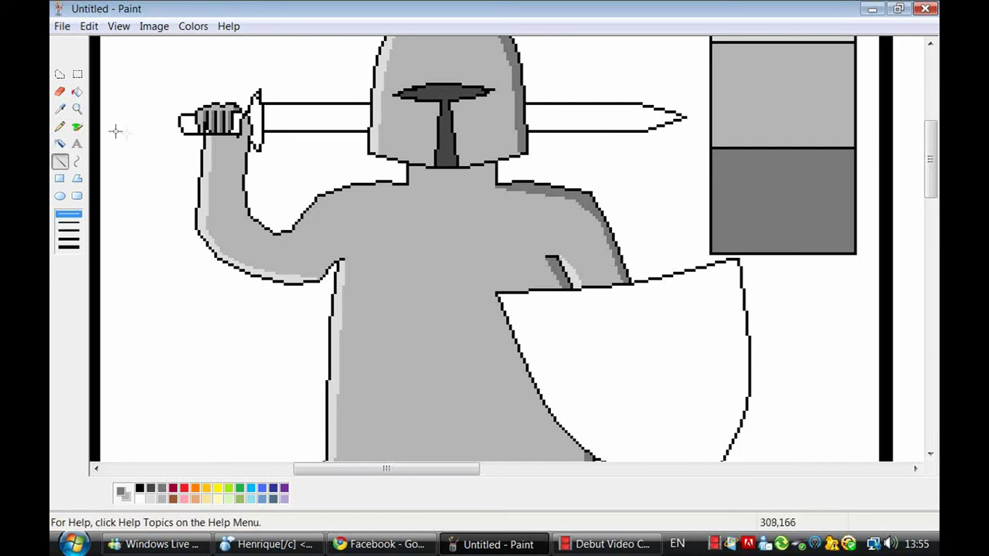
scroll(130, 136, "up", 3)
Step: Sample the medium grey swatch and fill the shield with it
left_click(77, 91)
scroll(772, 221, "down", 3)
left_click(690, 294)
left_click(59, 109)
left_click(744, 170)
left_click(664, 309)
Step: Mix a custom light grey and fill both visible parts of the sword blade with it
scroll(562, 116, "up", 3)
left_click(60, 144)
double_click(182, 500)
left_click(533, 269)
left_click(571, 365)
left_click(698, 386)
left_click(434, 387)
left_click(337, 226)
left_click(77, 92)
left_click(340, 222)
left_click(556, 230)
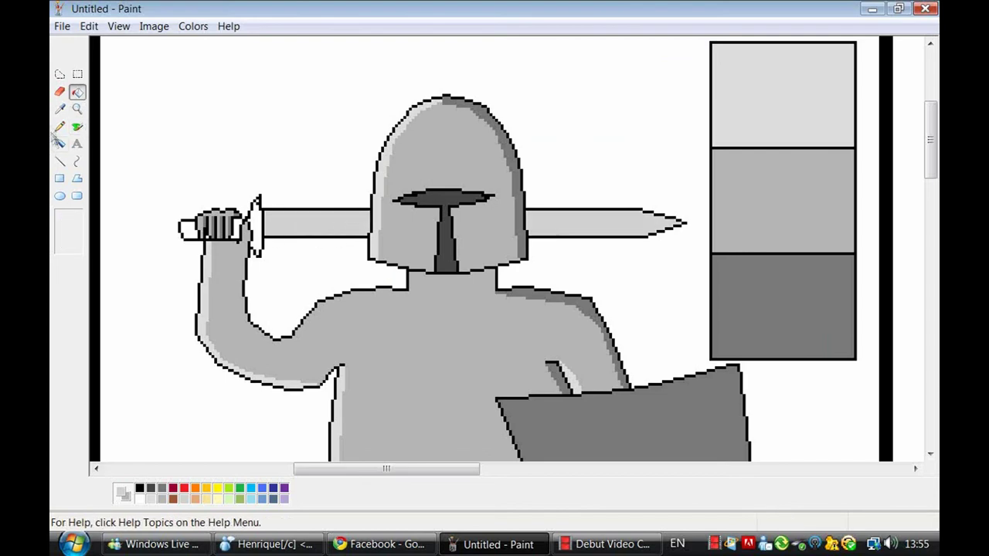
Step: Draw a light grey line inside the shield's left and lower edge and fill the strip as a highlight
scroll(62, 155, "down", 3)
left_click(60, 109)
left_click(61, 160)
left_click_drag(500, 189, 543, 272)
left_click_drag(562, 309, 697, 391)
left_click(78, 91)
Step: Shade the tip of the sword blade with light grey lines and fill
left_click(60, 161)
scroll(258, 218, "up", 3)
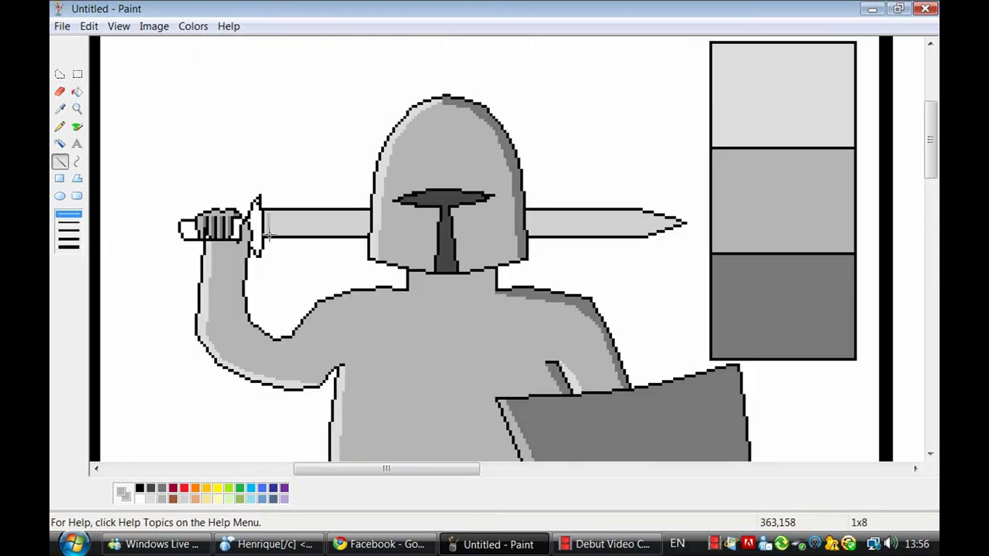
left_click_drag(653, 216, 665, 222)
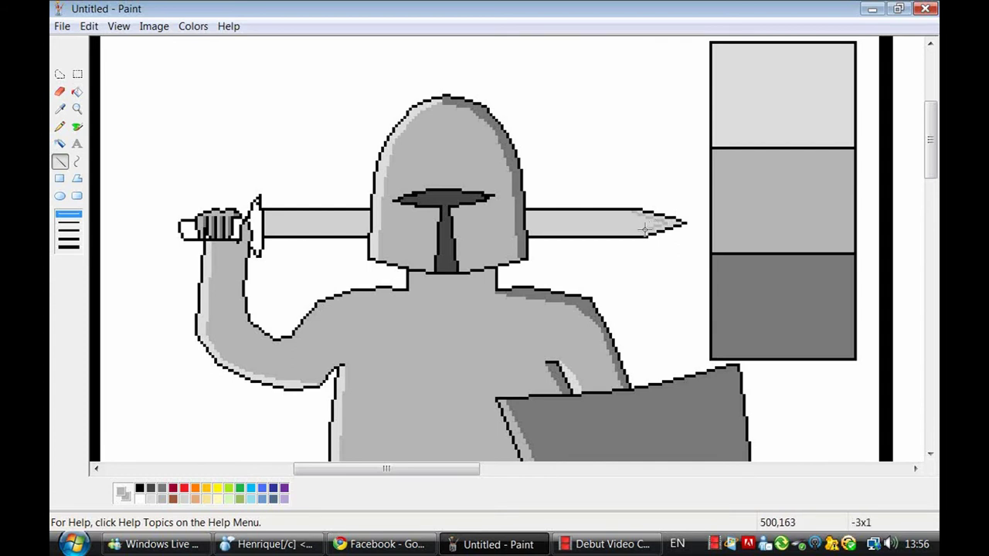
left_click(78, 91)
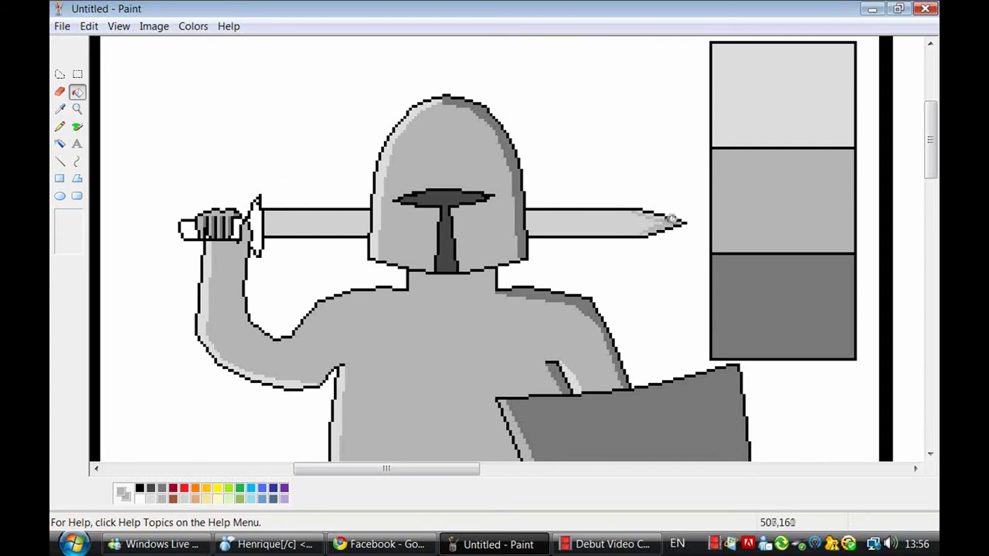
Step: Colour the sword guard orange with a gold left edge, and the grip brown with pale tan diagonal stripes
left_click(259, 223)
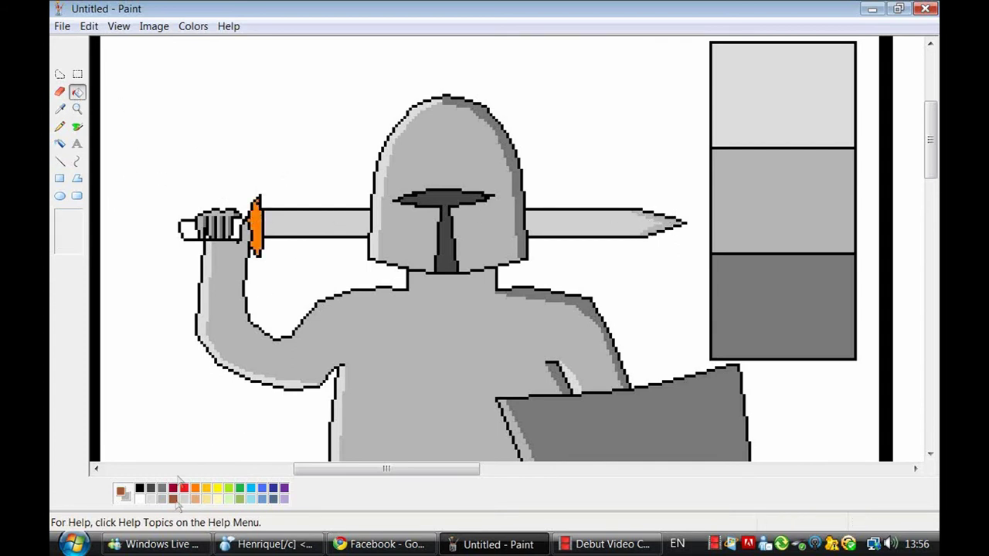
left_click(60, 161)
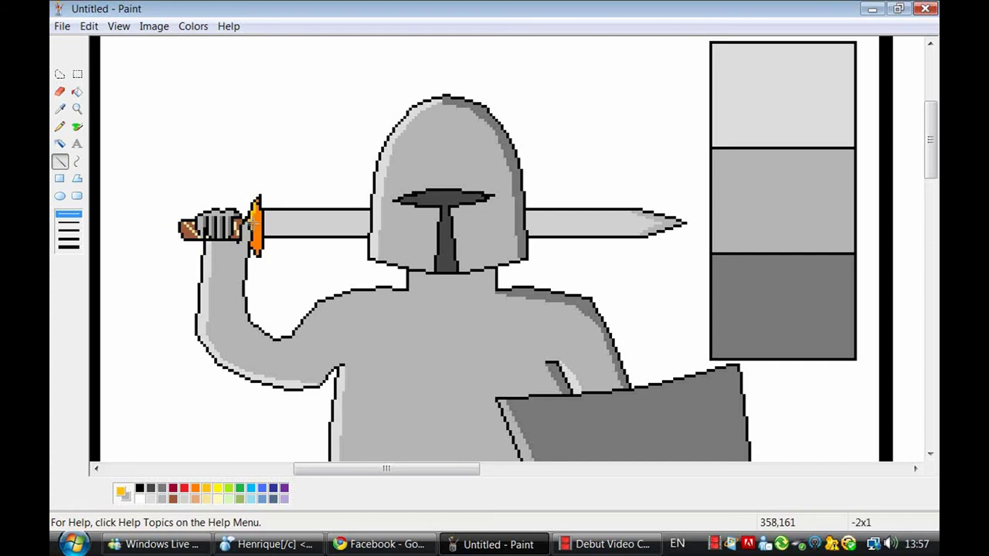
left_click(77, 109)
left_click(254, 224)
left_click(60, 162)
left_click(60, 109)
right_click(521, 258)
left_click_drag(310, 468, 342, 468)
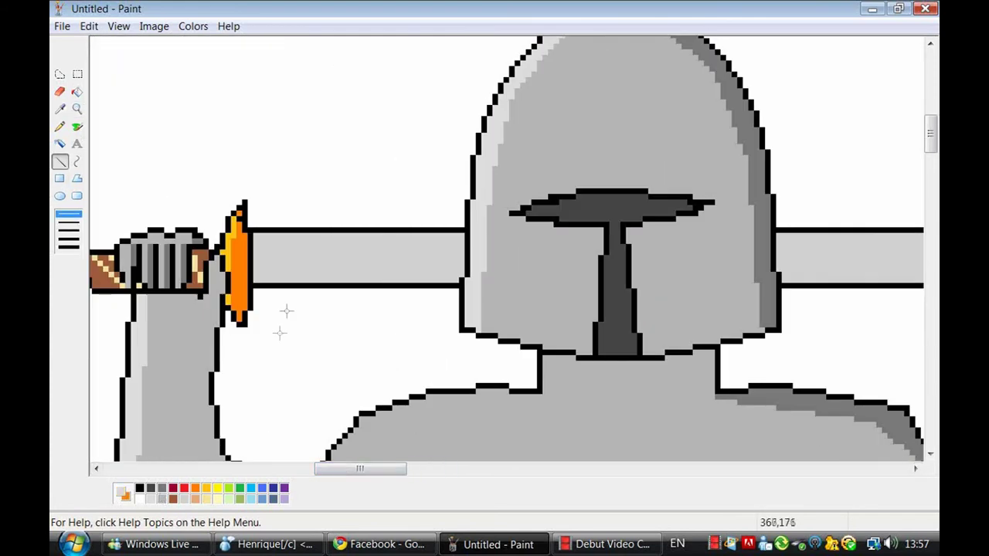
Step: Draw black outlines that lengthen the toes of both feet outward
left_click(77, 109)
right_click(346, 170)
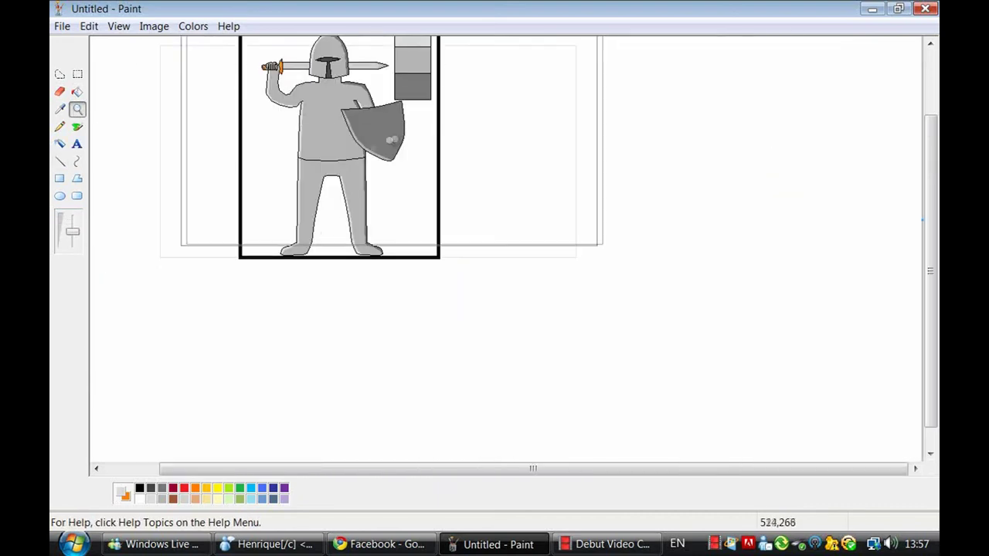
left_click(391, 201)
left_click(419, 300)
left_click(403, 295)
left_click(60, 178)
left_click(60, 162)
left_click(140, 488)
left_click_drag(201, 313, 150, 325)
left_click_drag(150, 324, 148, 362)
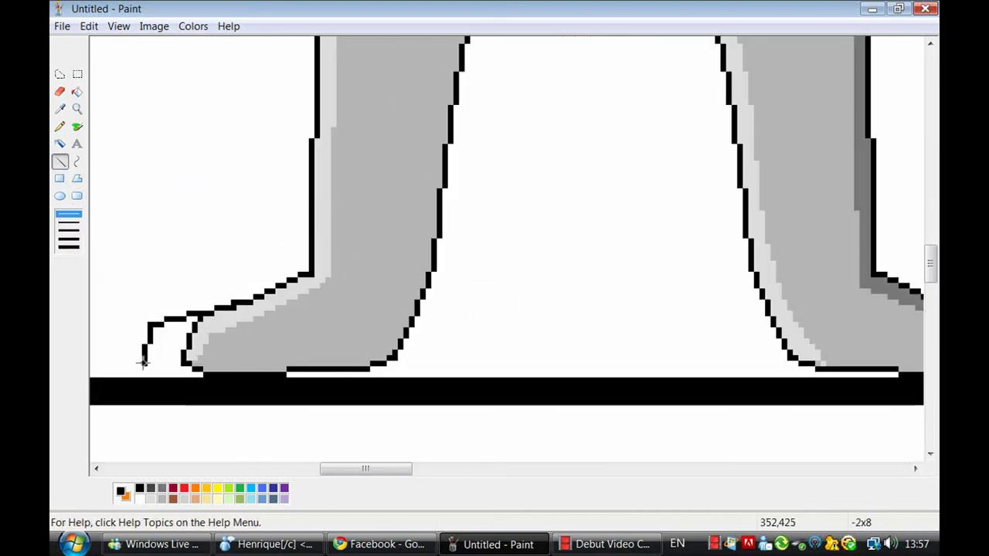
left_click_drag(341, 468, 390, 469)
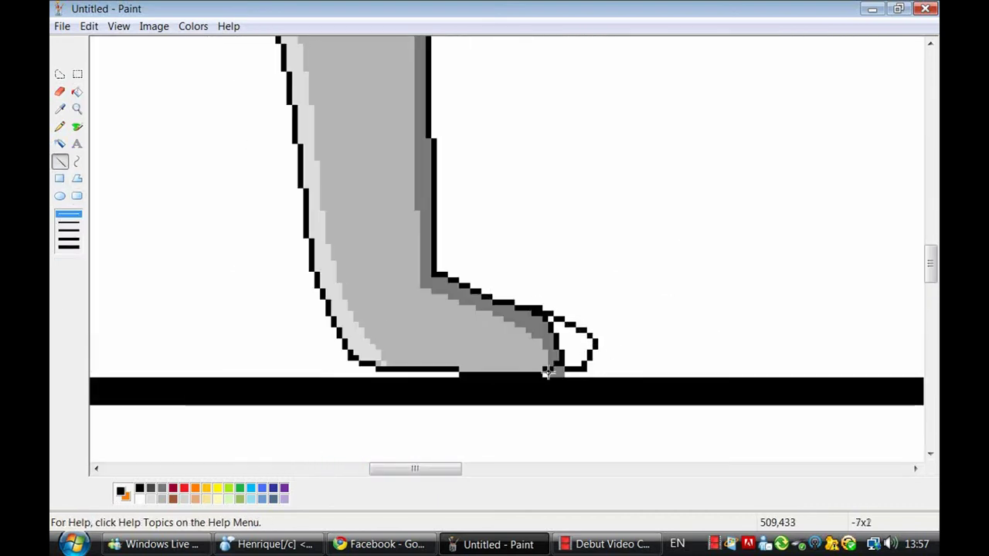
Step: Paint over the old toe outlines inside both lengthened feet with light grey
left_click(60, 91)
left_click_drag(524, 330, 553, 356)
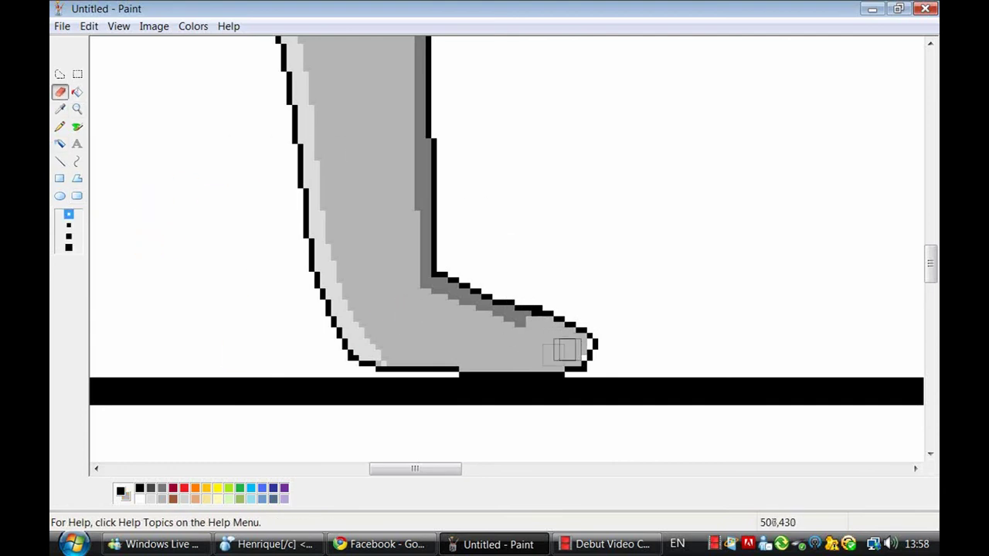
left_click(69, 214)
mouse_move(428, 468)
left_mouse_down()
mouse_move(287, 464)
mouse_move(346, 468)
left_mouse_up()
mouse_move(485, 358)
left_mouse_down()
mouse_move(464, 360)
mouse_move(468, 328)
mouse_move(446, 340)
left_mouse_up()
Step: Extend the left foot's highlight to the new toe with a very light grey line and fill
left_click(59, 160)
left_click(77, 92)
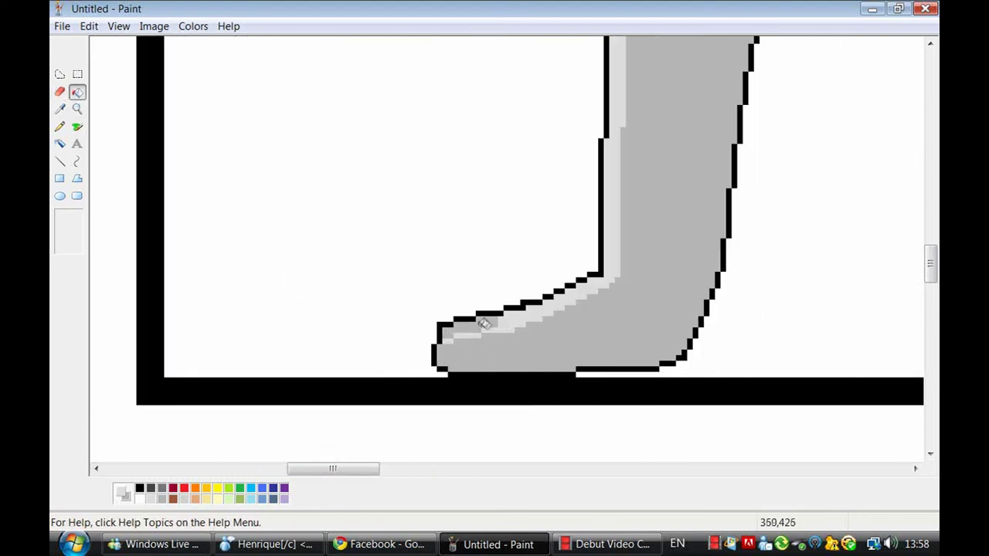
left_click(485, 324)
Step: Extend the right foot's shadow around the new toe with a medium grey line and fill
left_click(60, 161)
left_click_drag(377, 468, 471, 468)
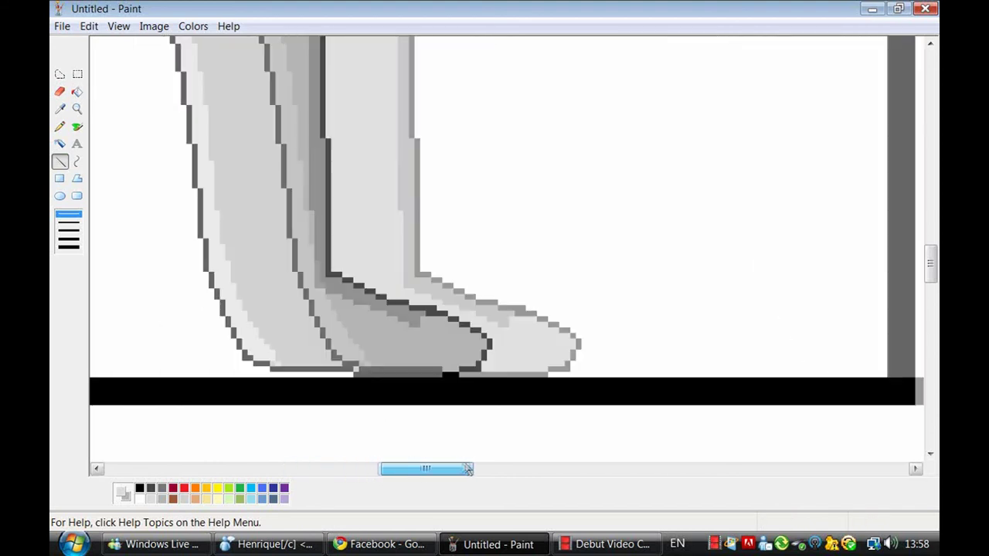
mouse_move(417, 323)
left_mouse_down()
mouse_move(450, 331)
mouse_move(478, 361)
left_mouse_up()
left_click(77, 92)
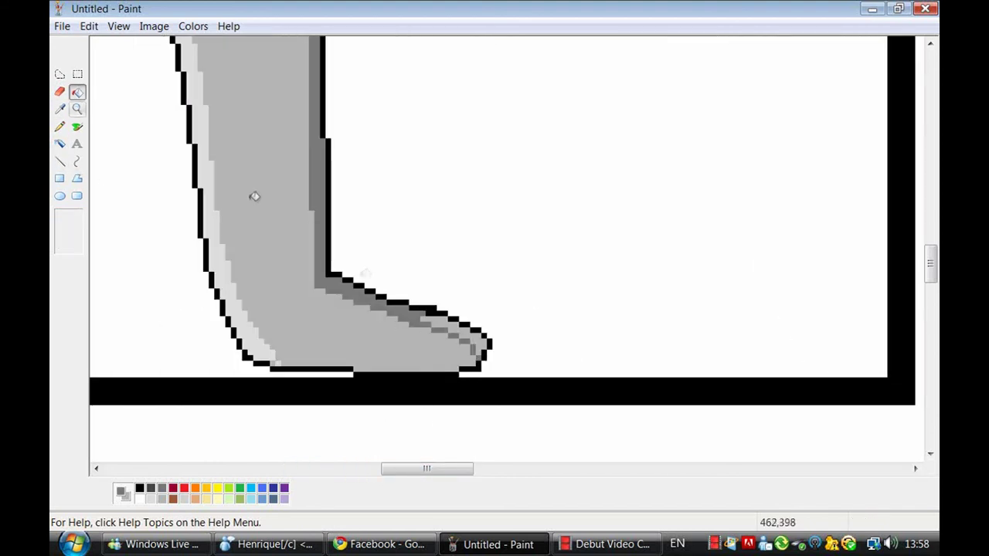
left_click(466, 333)
Step: Draw a black arch between the tops of the inner legs and erase the flat crotch line beneath it
left_click(77, 109)
left_click_drag(73, 218, 73, 230)
left_click(314, 274)
left_click(491, 239)
left_click(491, 235)
left_click(552, 230)
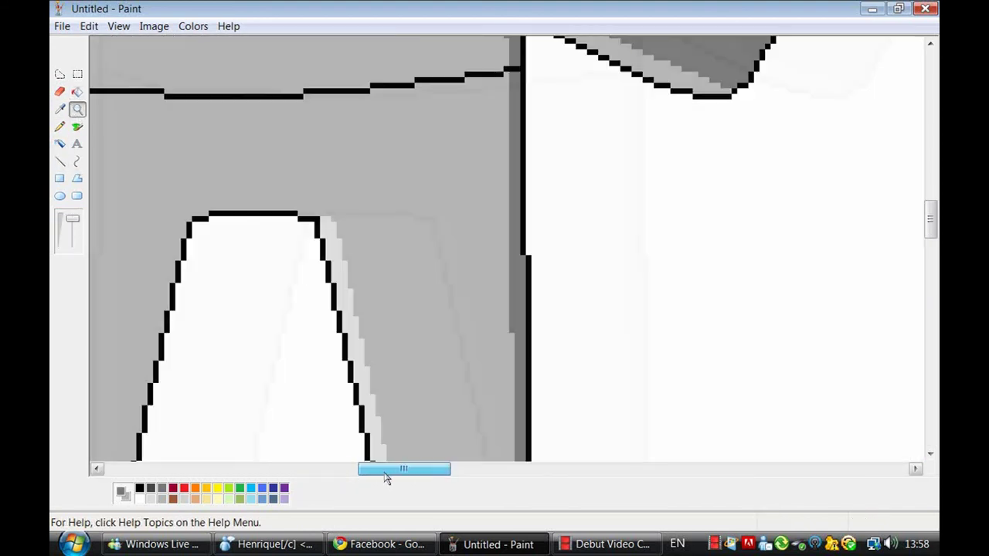
left_click(139, 488)
left_click_drag(193, 219, 314, 219)
left_click_drag(255, 219, 258, 196)
left_click(60, 91)
mouse_move(215, 224)
left_mouse_down()
mouse_move(278, 223)
mouse_move(253, 222)
left_mouse_up()
Step: Select each leg with its foot in turn and shift it slightly inward toward the body's centre
left_click(78, 108)
left_click(278, 227)
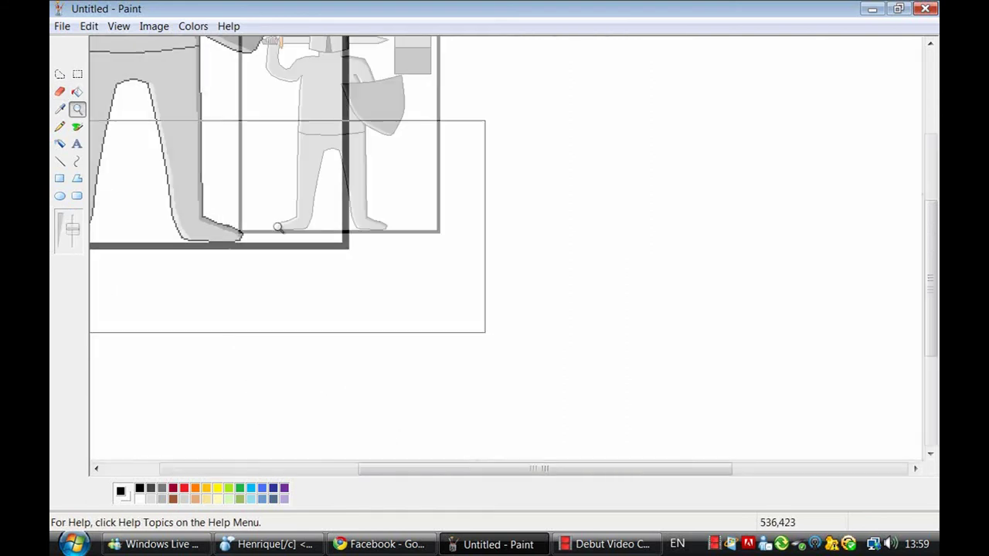
left_click(378, 286)
left_click_drag(930, 244, 930, 235)
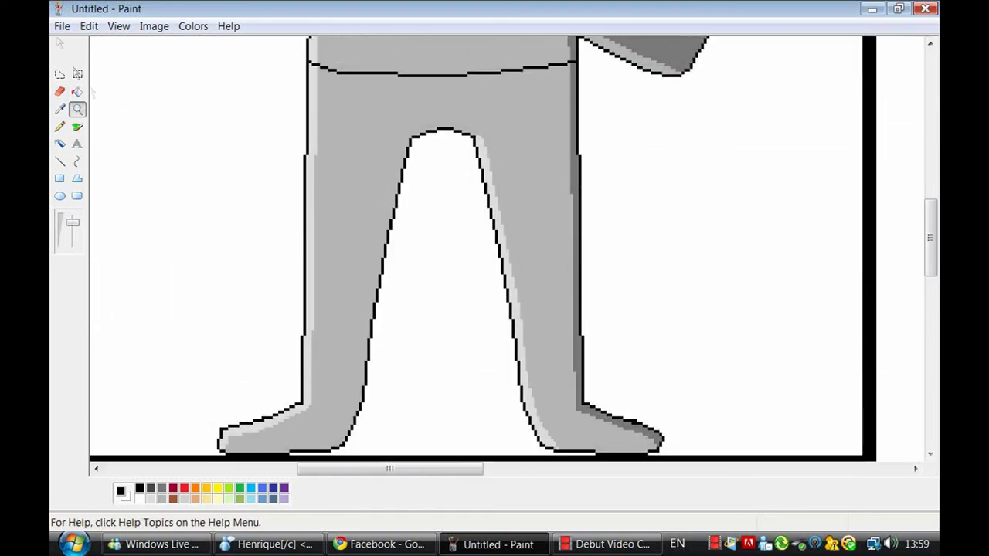
left_click(78, 74)
left_click_drag(232, 65, 418, 456)
left_click_drag(173, 64, 448, 455)
left_click_drag(333, 356, 338, 355)
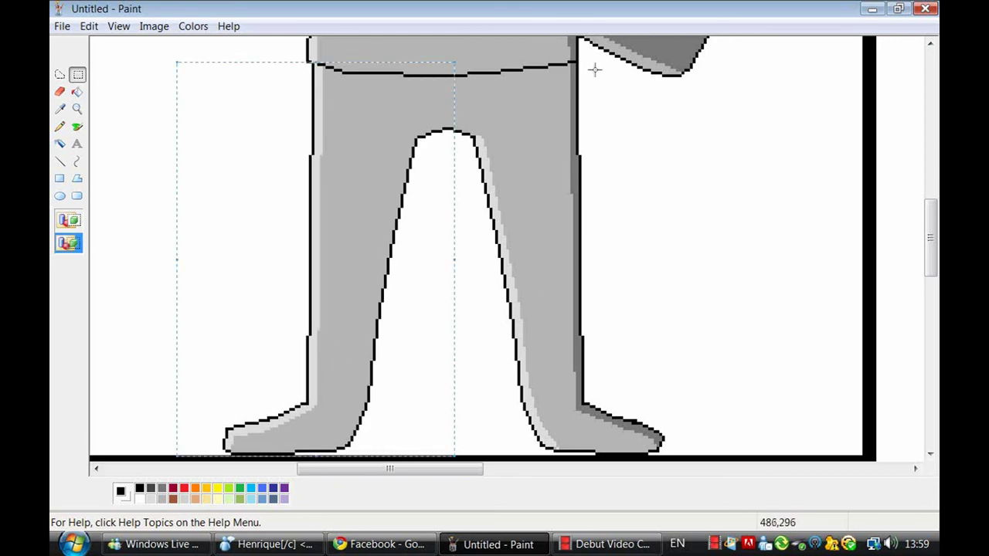
left_click_drag(746, 70, 409, 456)
left_click_drag(555, 350, 551, 351)
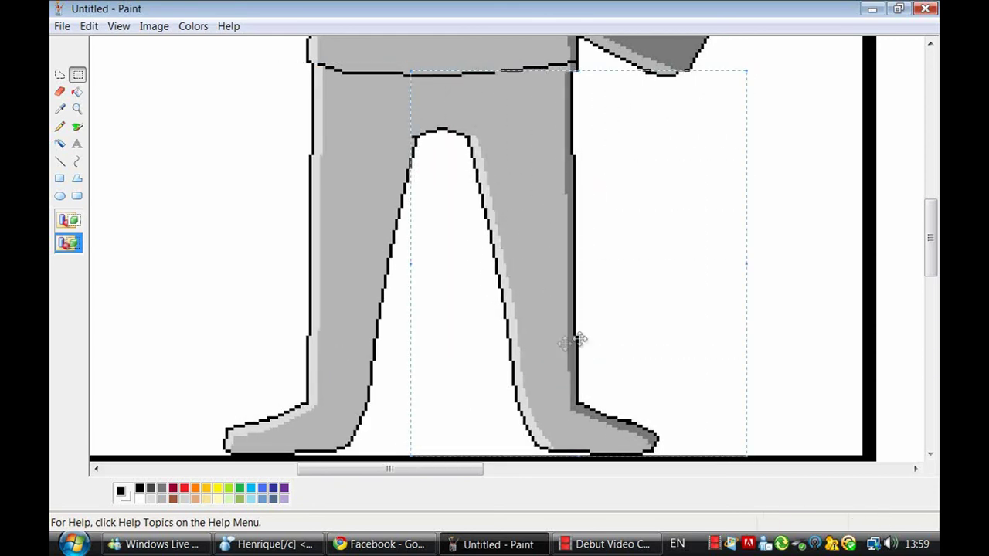
Step: Select the outline at the shield's lower tip and move it slightly to the right
scroll(551, 351, "up", 3)
left_click(77, 108)
left_click(745, 154)
left_click(78, 76)
left_click_drag(401, 294, 294, 321)
left_click_drag(371, 302, 383, 302)
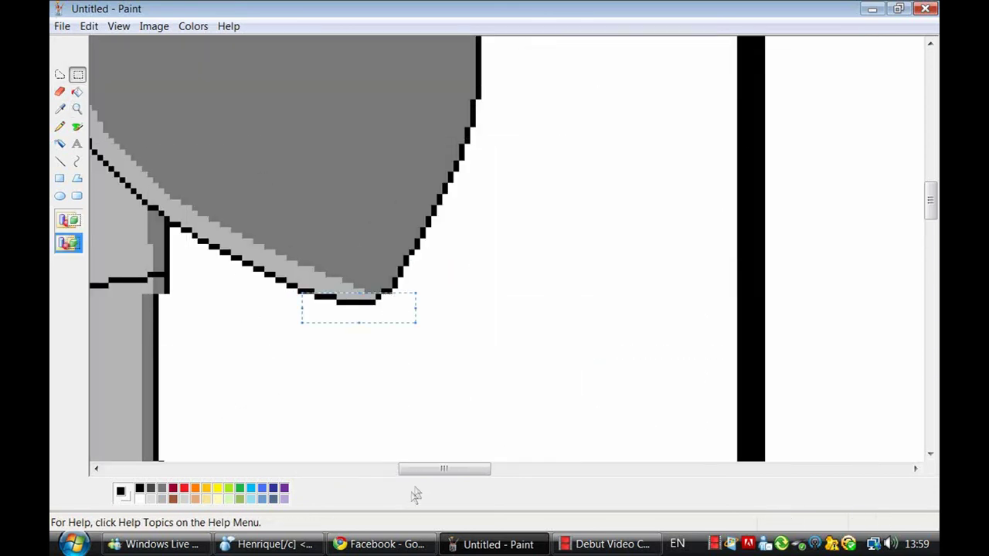
Step: Touch up the outline at the waist's corner and paint over the stray black pixel beside the crotch arch in body grey
left_click_drag(416, 495, 353, 495)
left_click(78, 126)
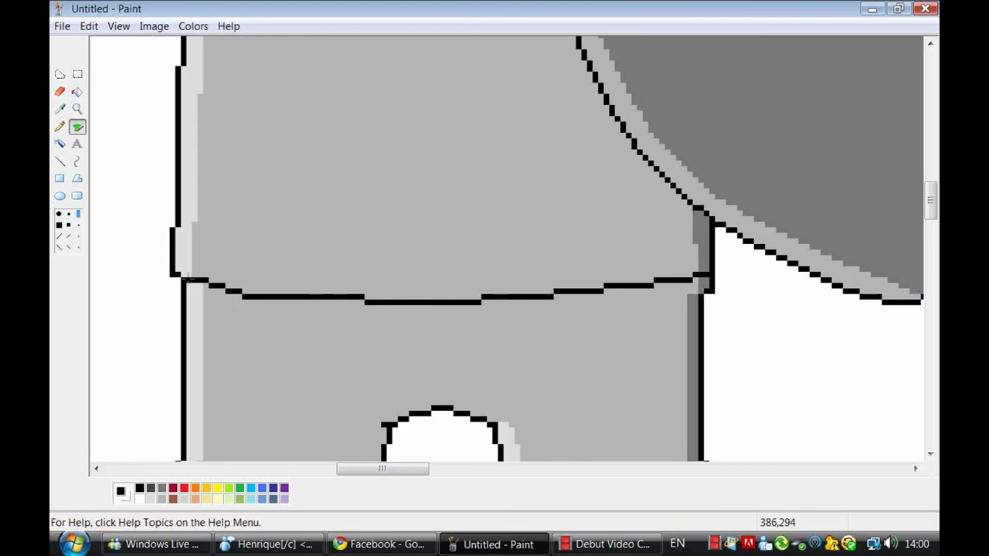
scroll(187, 280, "down", 3)
left_click(61, 109)
right_click(373, 296)
right_click(384, 316)
left_click(77, 109)
right_click(202, 152)
right_click(202, 152)
right_click(202, 152)
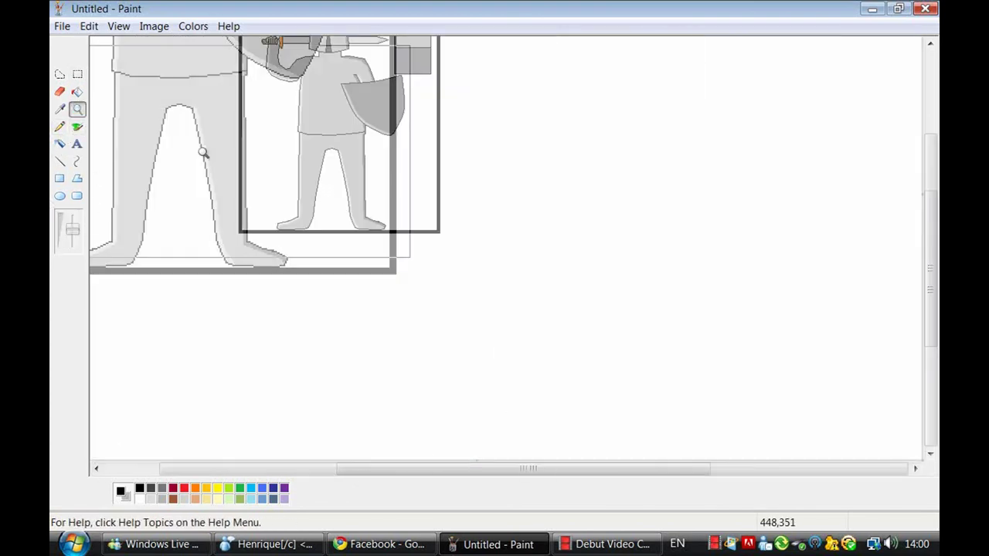
Step: Pick the dark grey from the drawing and brush a shadow down the inner edge of the sword arm's forearm
left_click(345, 208)
left_click(376, 163)
left_click(60, 109)
left_click(461, 241)
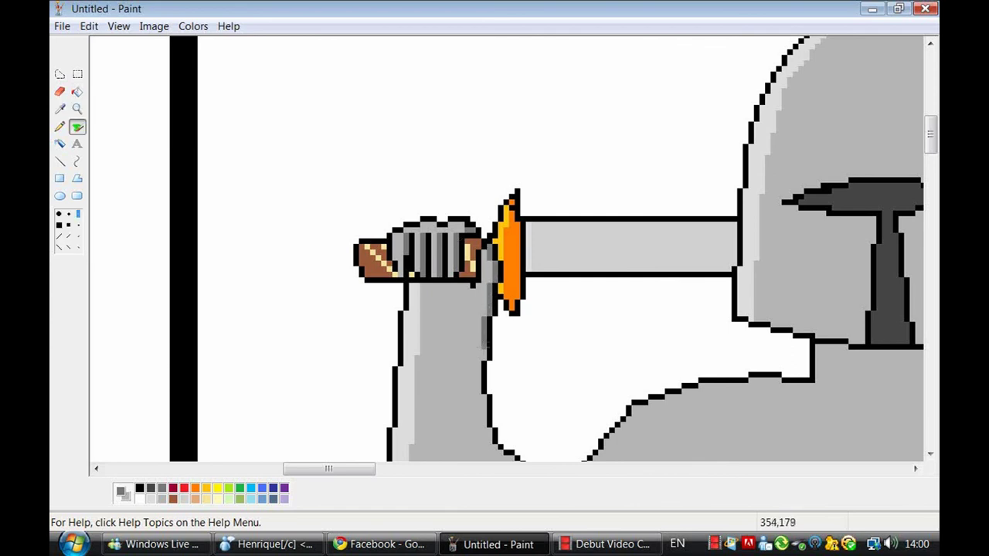
left_click_drag(484, 346, 485, 356)
Step: Outline a dark grey shadow from the inner elbow along the upper arm and shoulder to the neck, and fill it
left_click(60, 161)
scroll(456, 223, "down", 3)
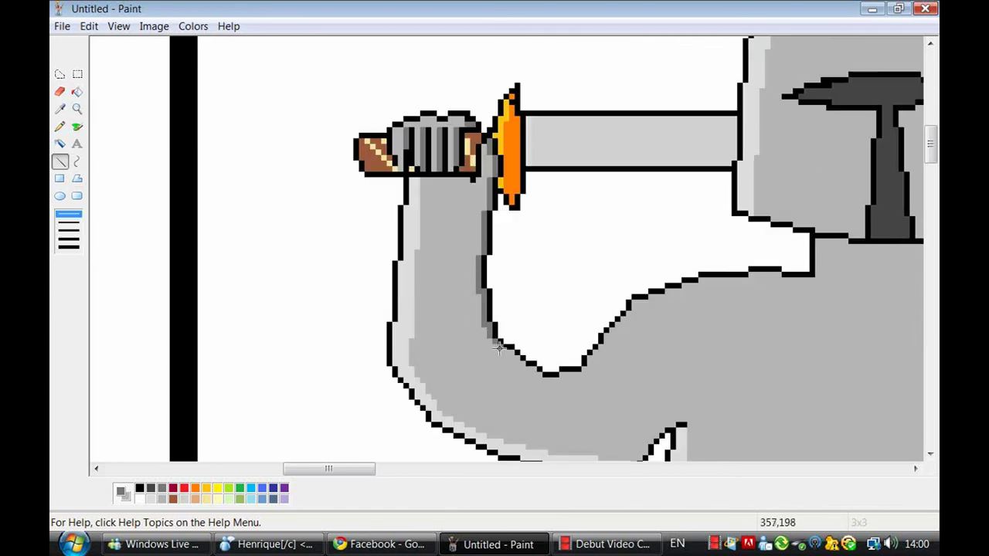
left_click_drag(591, 373, 591, 368)
left_click_drag(593, 368, 645, 311)
left_click_drag(651, 308, 728, 285)
left_click_drag(730, 285, 812, 280)
left_click(78, 92)
left_click(599, 338)
left_click(78, 126)
Step: Fill the black frame around the knight and the grey shade samples beside him with white
left_click(140, 487)
left_click(77, 92)
right_click(140, 499)
right_click(184, 432)
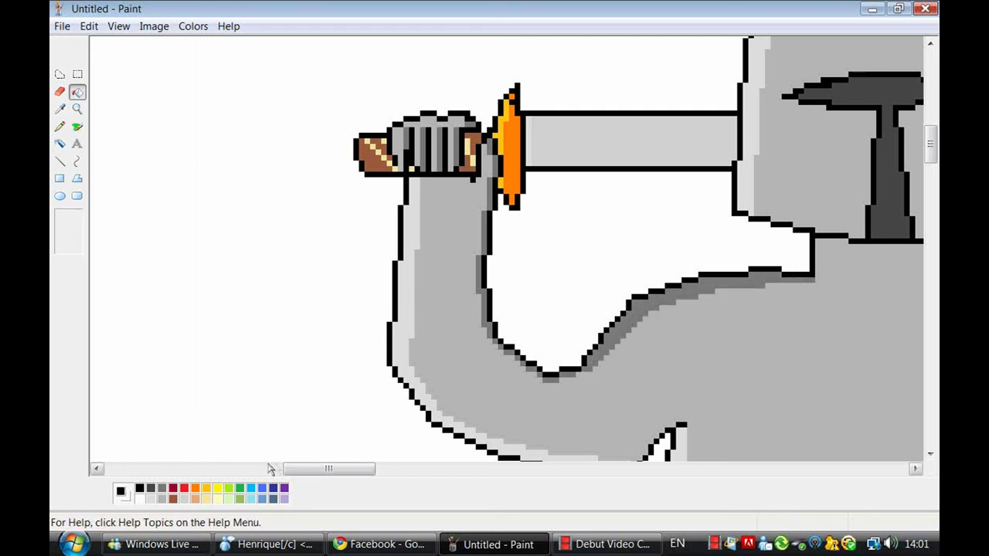
left_click_drag(317, 468, 432, 468)
right_click(472, 223)
right_click(475, 193)
scroll(471, 194, "up", 3)
right_click(467, 191)
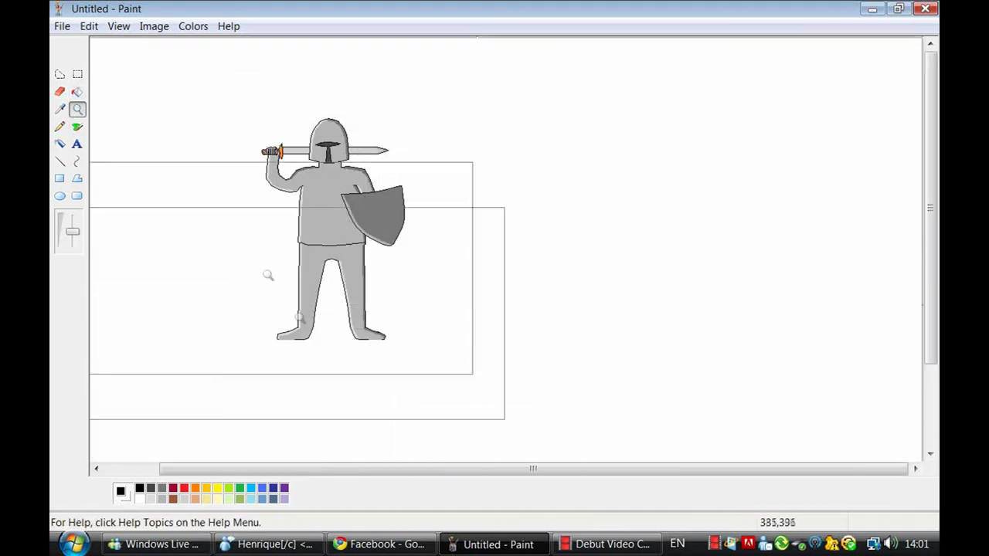
Step: Redraw the missing sole outline beneath each foot with a straight horizontal black line
left_click(280, 286)
left_click(60, 160)
left_click_drag(431, 257, 566, 258)
left_click_drag(347, 468, 416, 470)
left_click_drag(545, 258, 654, 258)
left_click(77, 109)
right_click(174, 202)
right_click(166, 192)
right_click(162, 187)
scroll(162, 187, "up", 3)
Step: Add the artist's full name below the knight in bold black Segoe Script, size 16, widening the text box to fit
left_click(78, 144)
left_click(321, 371)
type("D")
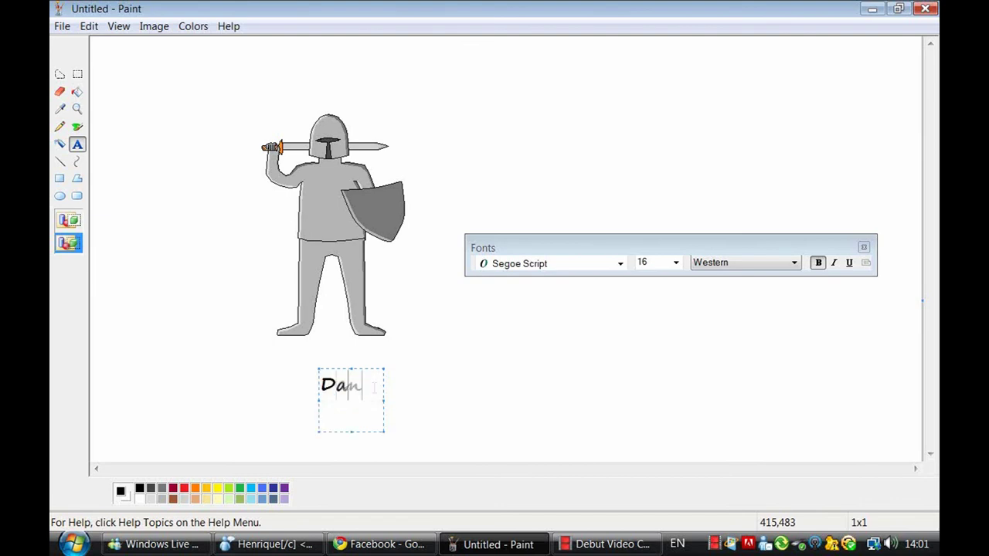
type("anie; Drye")
left_click_drag(383, 401, 433, 400)
type("r")
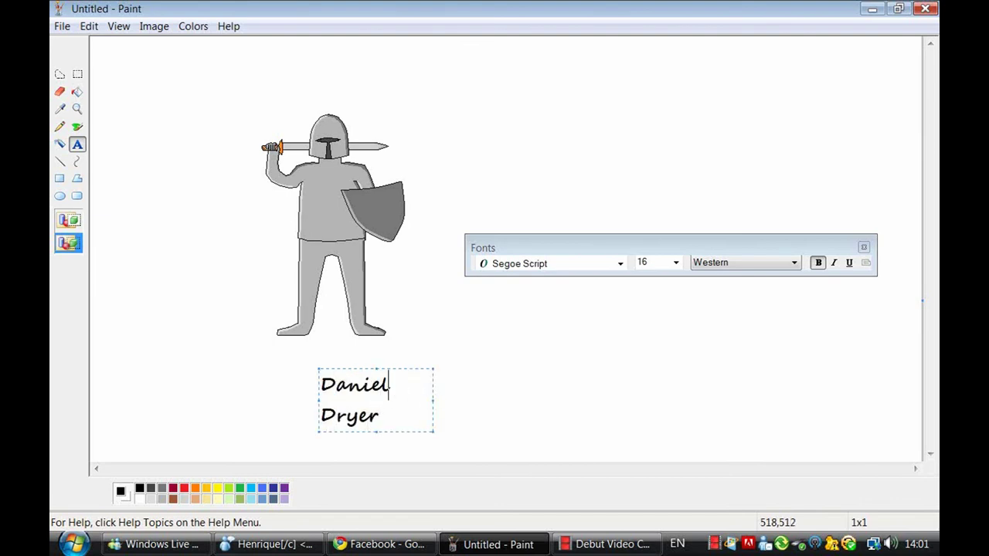
type("l")
left_click(109, 180)
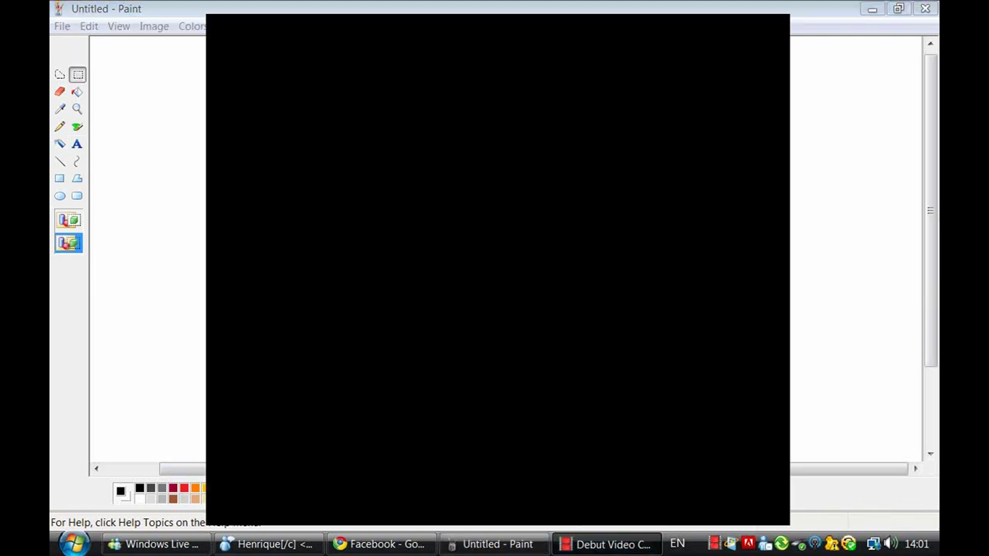